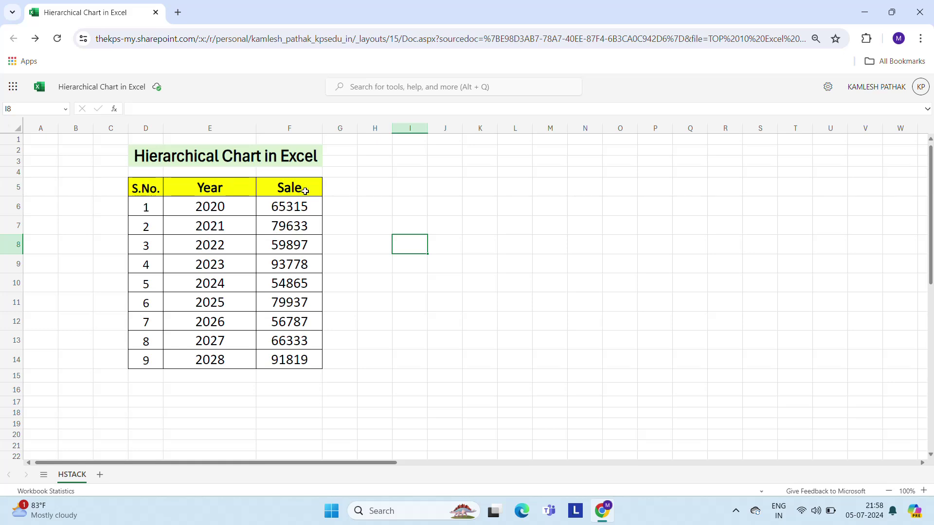
click(250, 159)
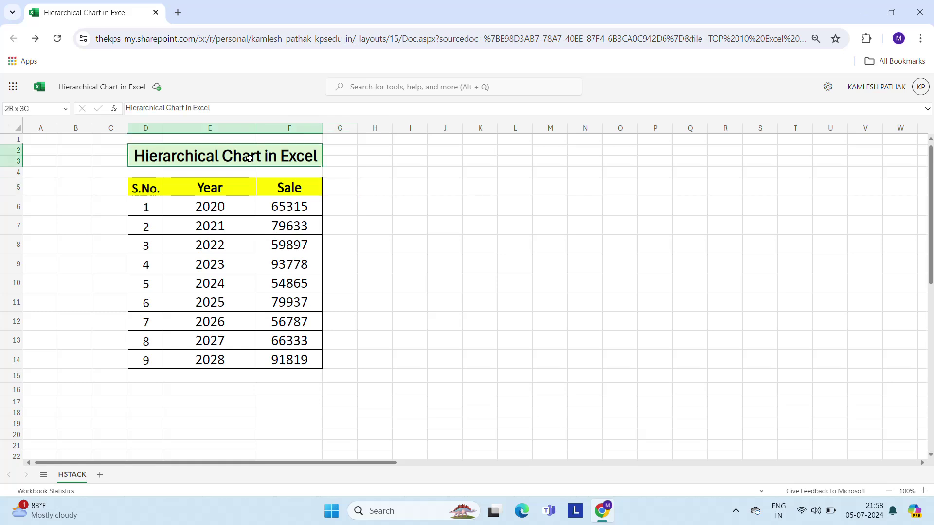
click(194, 187)
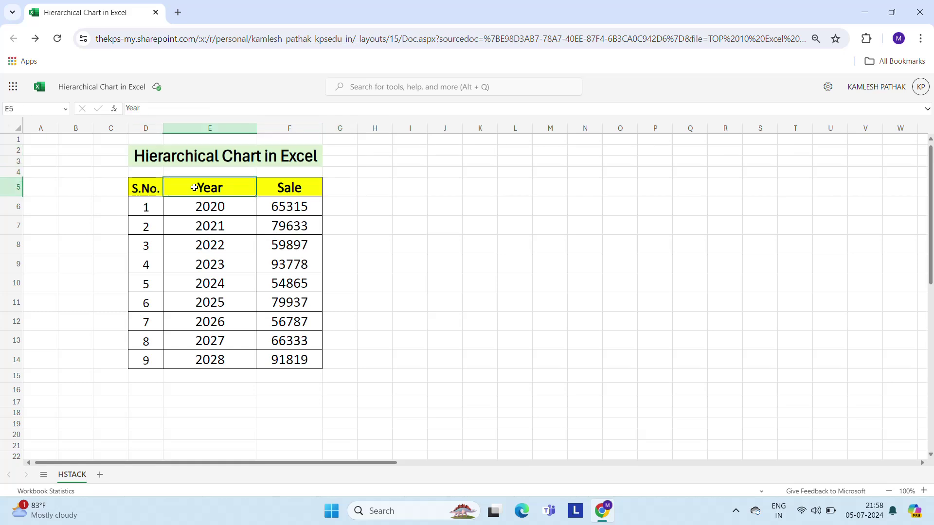
click(158, 189)
click(208, 190)
click(285, 192)
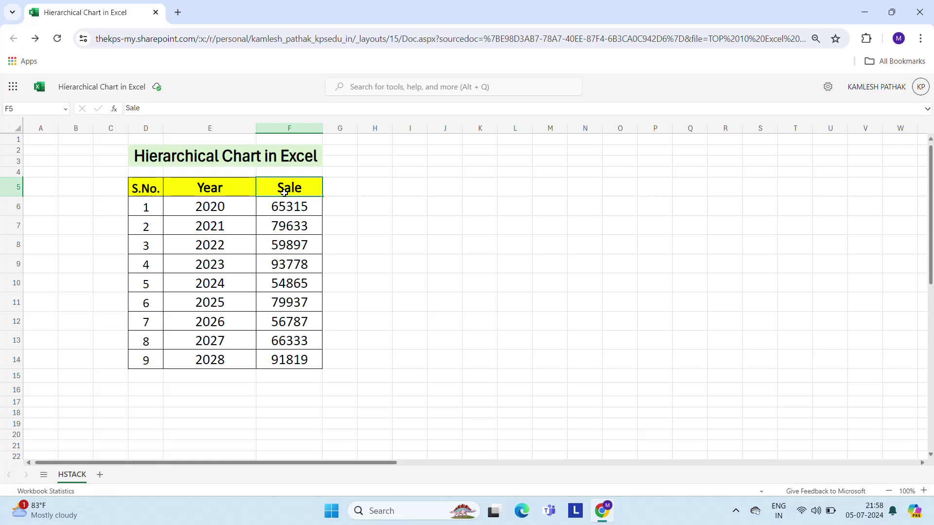
Insert a hierarchical Treemap chart from the Year and Sale columns, headers included (E5:F14).
click(197, 198)
key(Up)
key(Left)
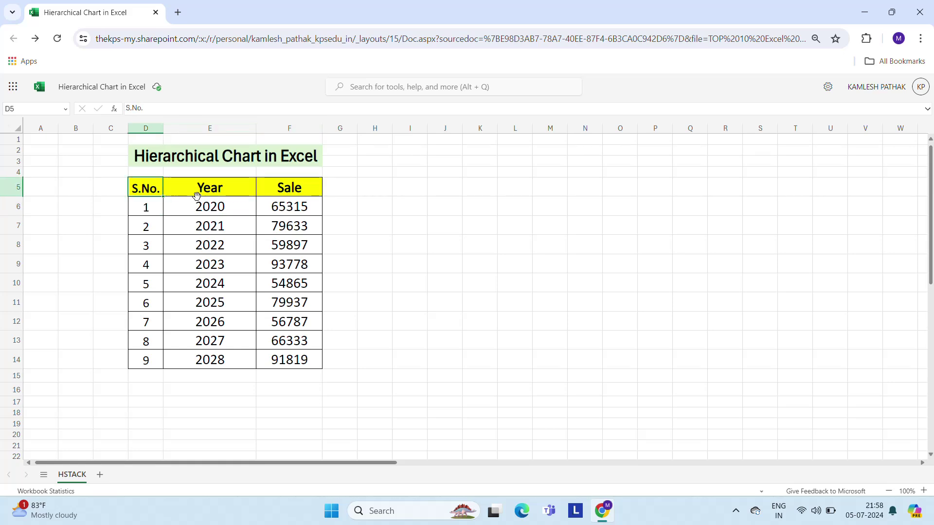
key(Right)
key(shift+Right)
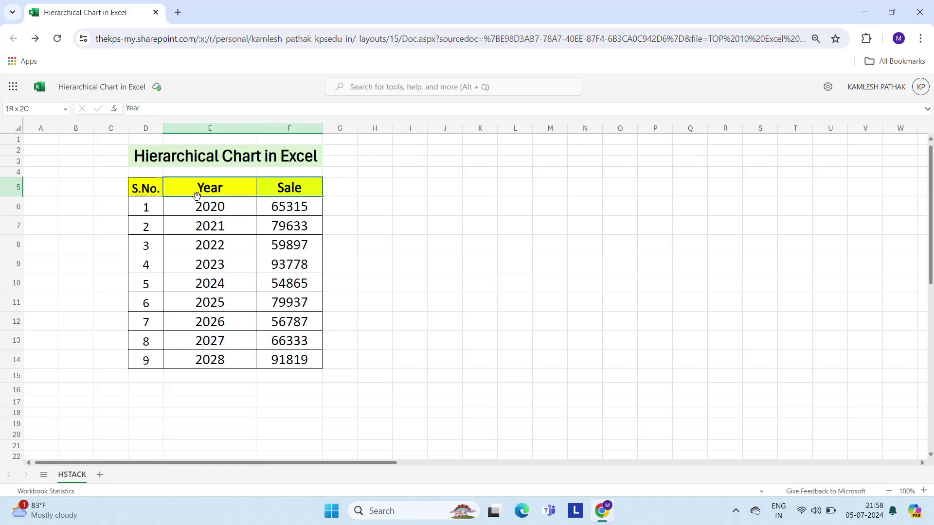
key(ctrl+shift+Down)
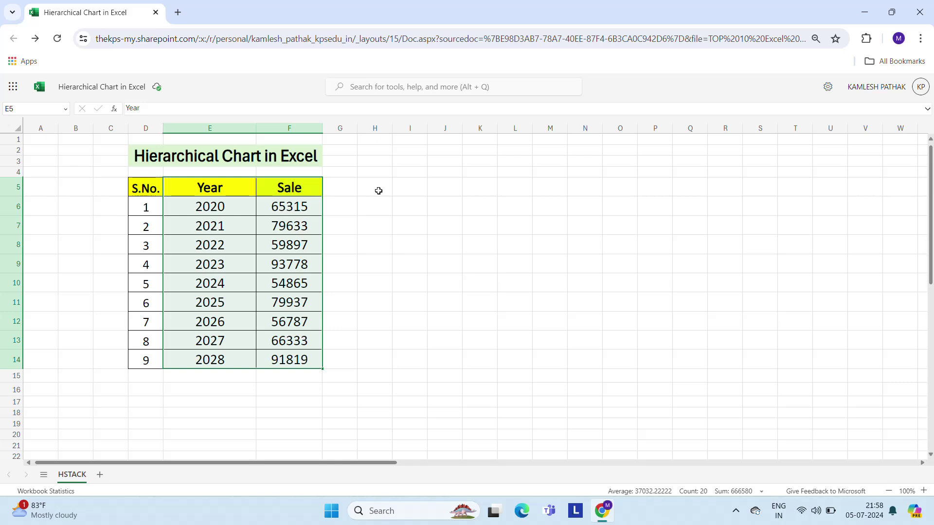
mouse_move(109, 94)
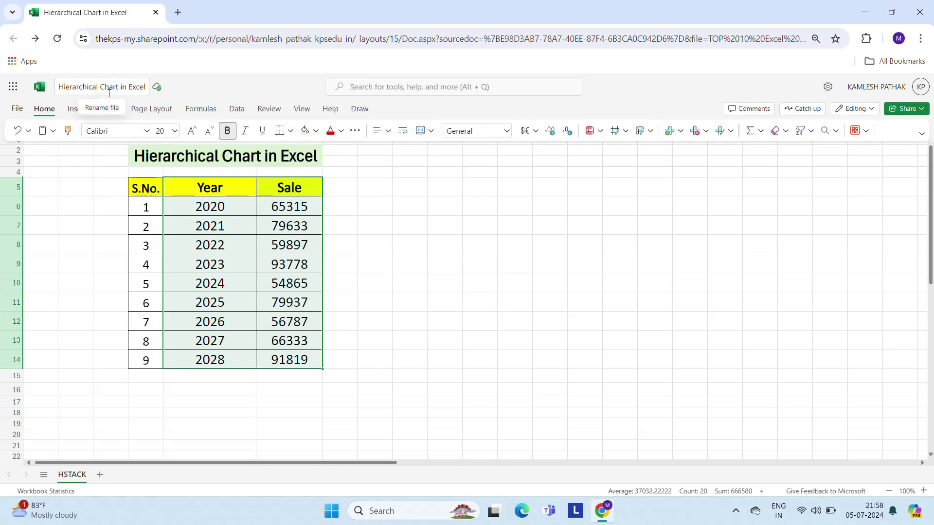
click(77, 110)
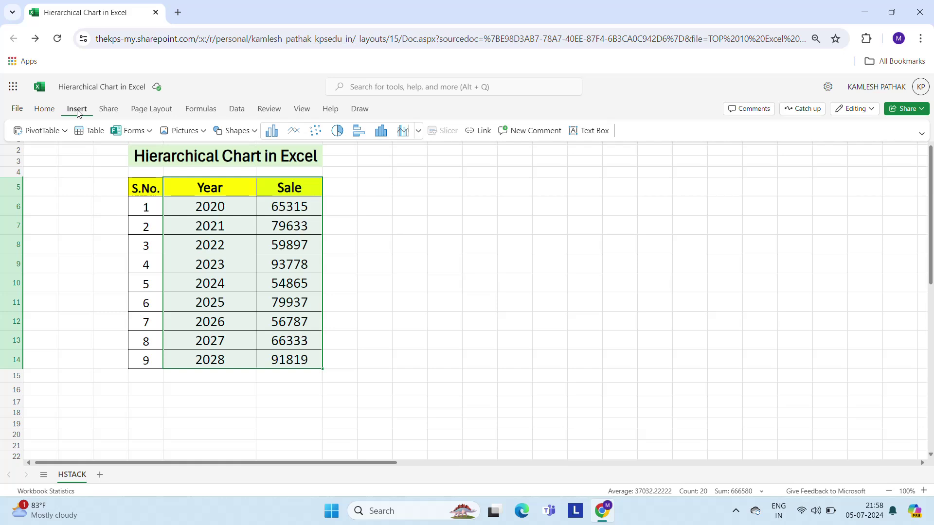
click(419, 131)
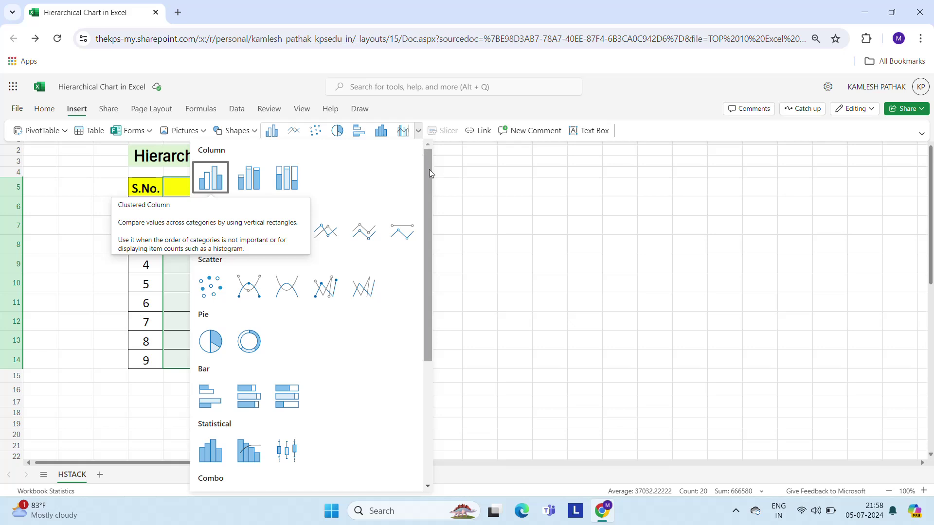
drag(429, 169, 429, 331)
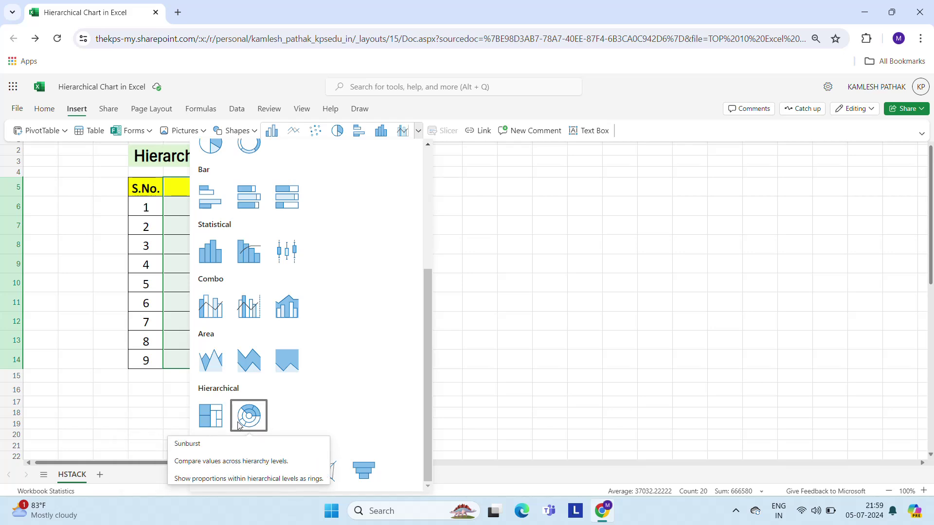
click(217, 427)
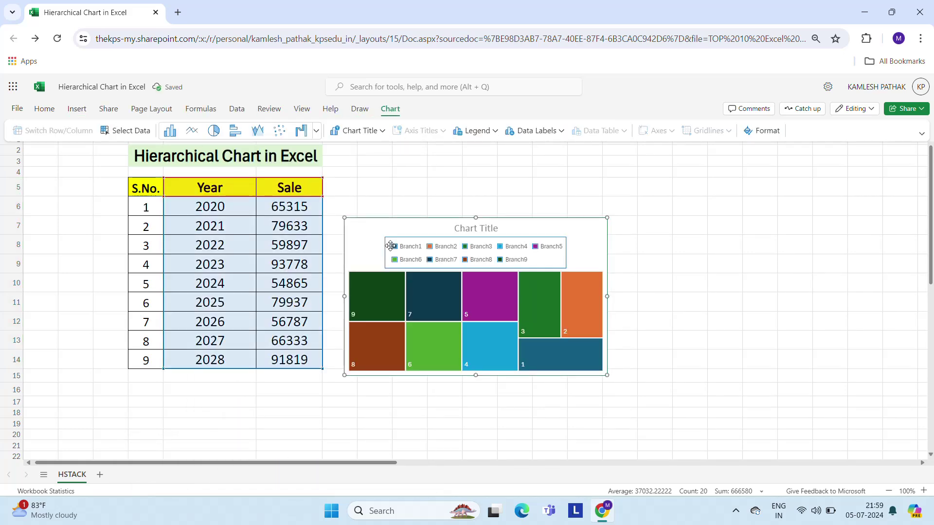
Move the treemap chart farther right of the table, to about columns J to Q, and open its format settings.
drag(407, 231, 487, 202)
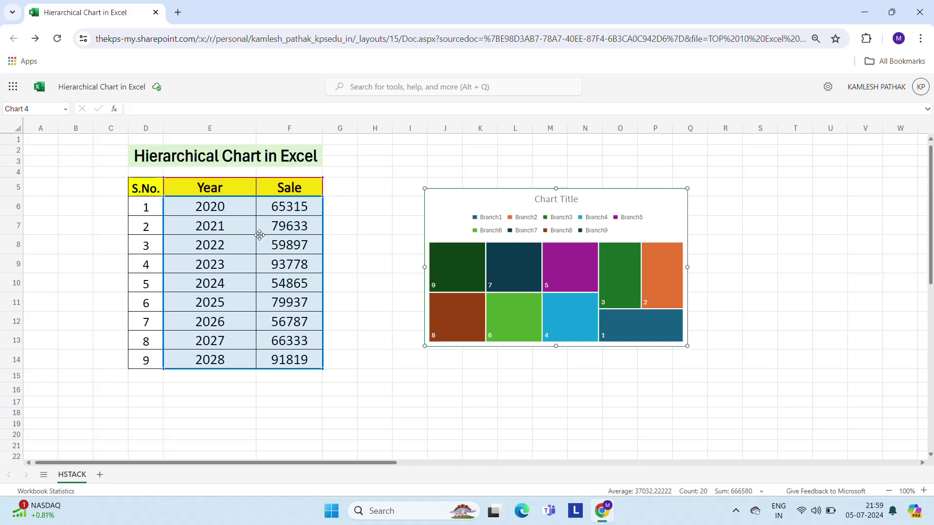
click(607, 229)
click(638, 203)
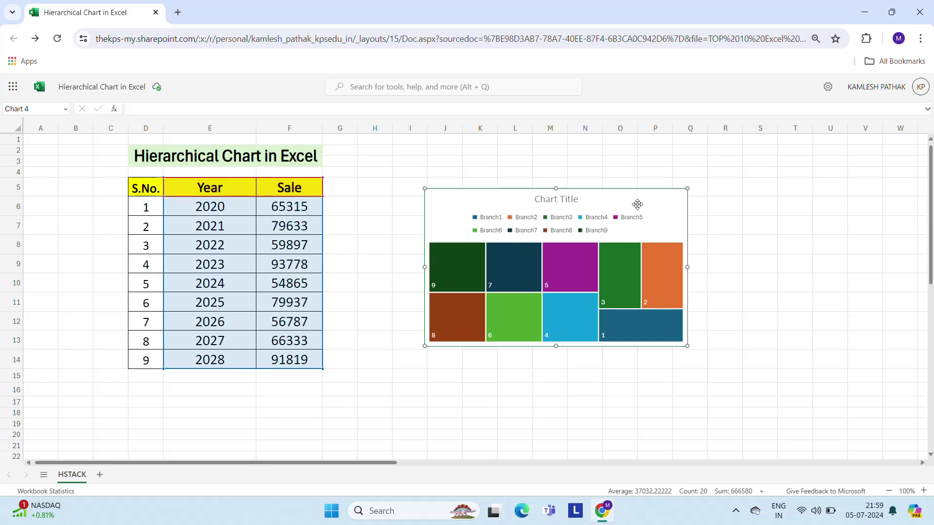
right_click(637, 204)
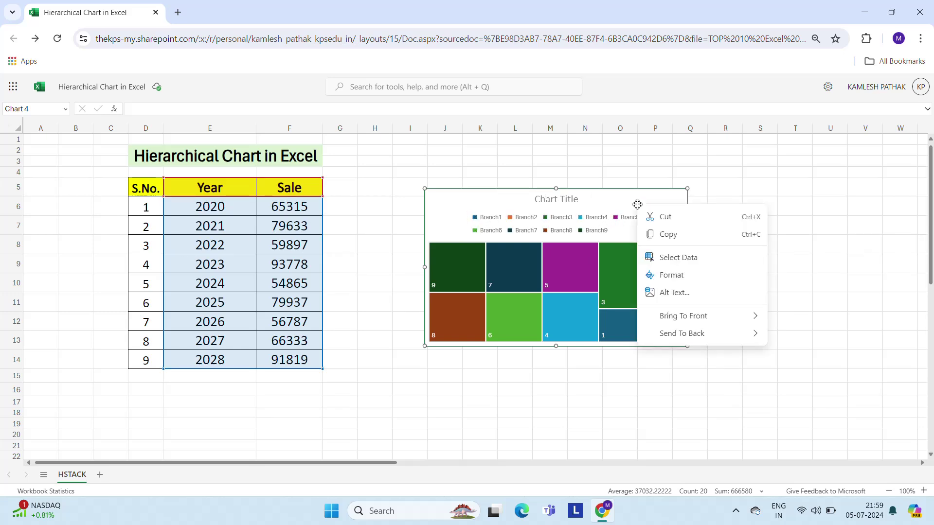
click(678, 276)
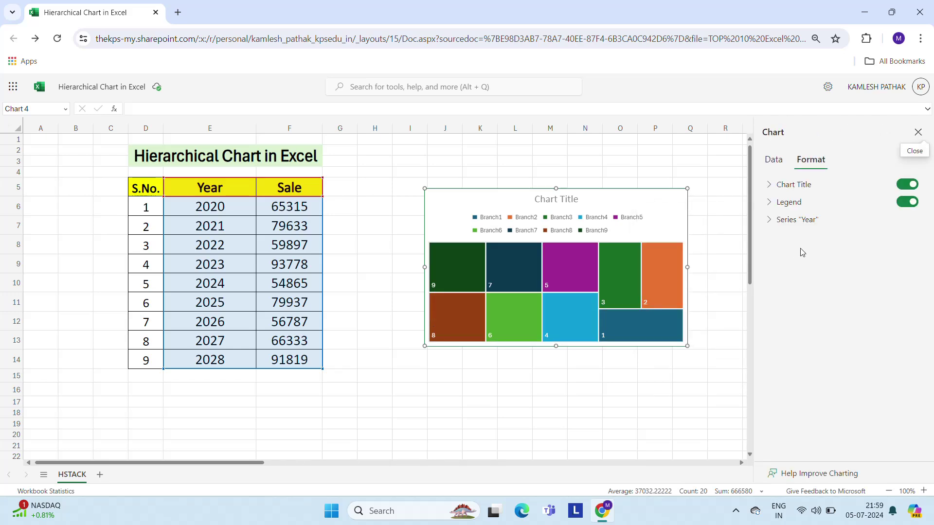
Remove the Year field from the chart's values and add it back below Sale.
click(774, 163)
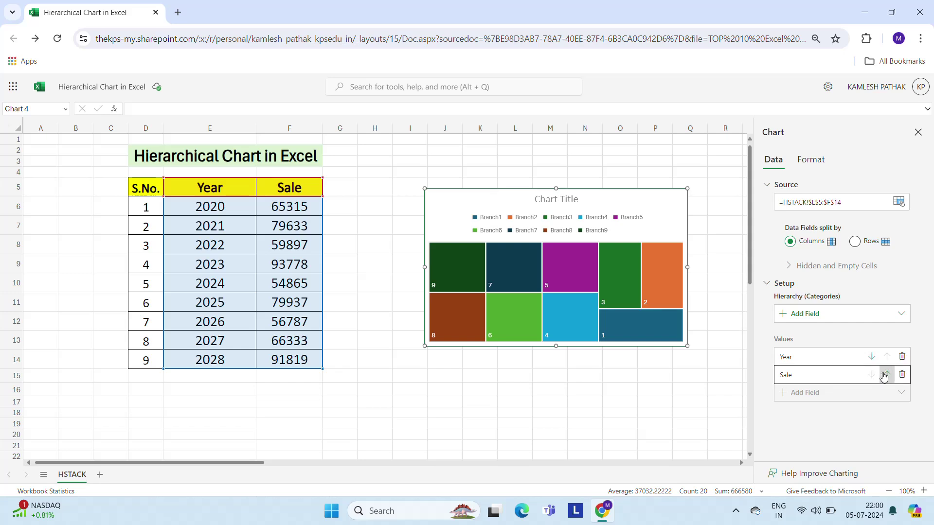
click(903, 357)
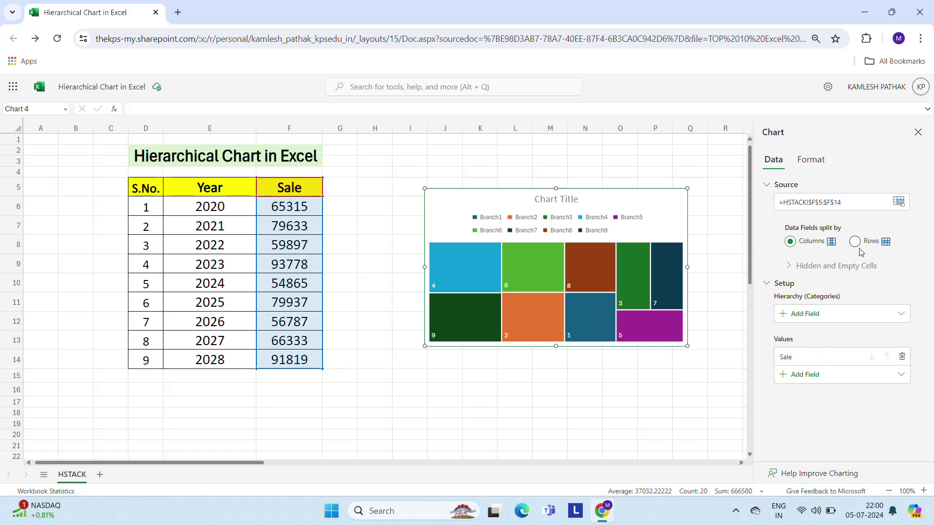
click(797, 377)
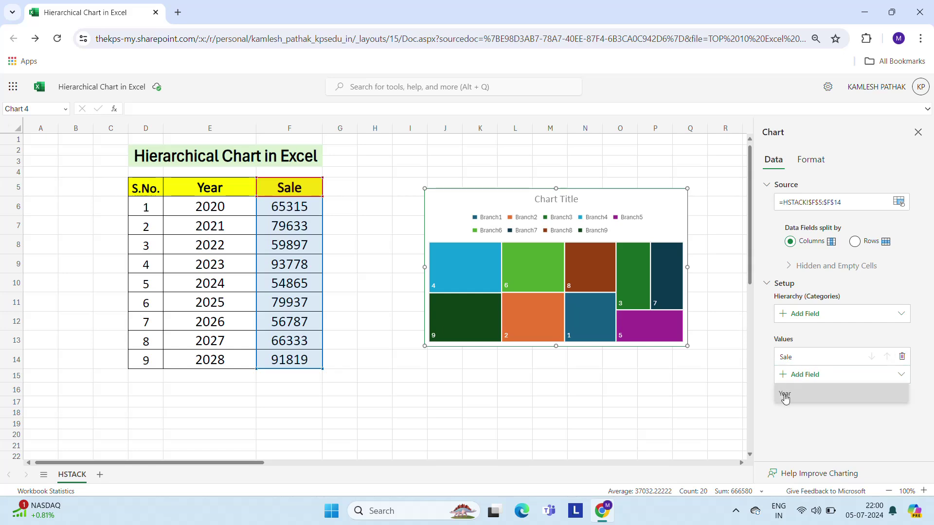
click(784, 394)
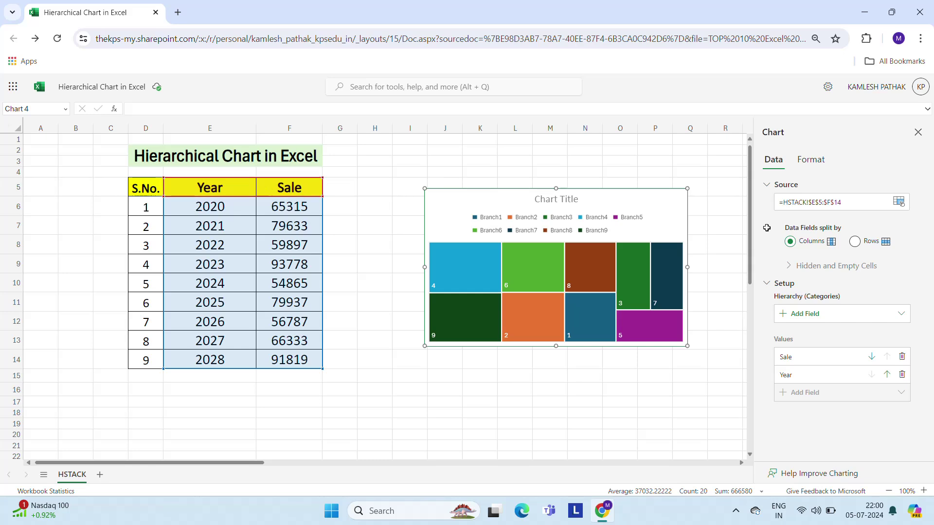
Try splitting the chart's data fields by rows and return to splitting by columns.
click(856, 242)
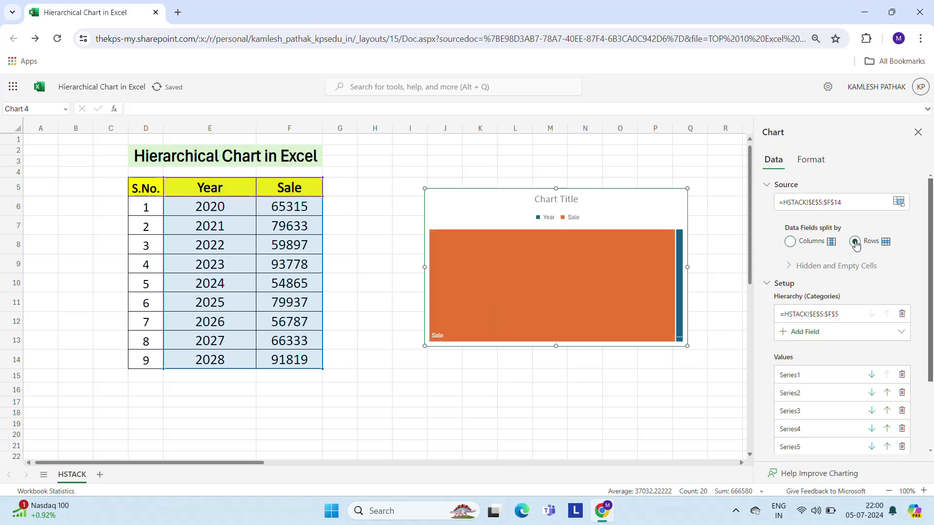
click(792, 242)
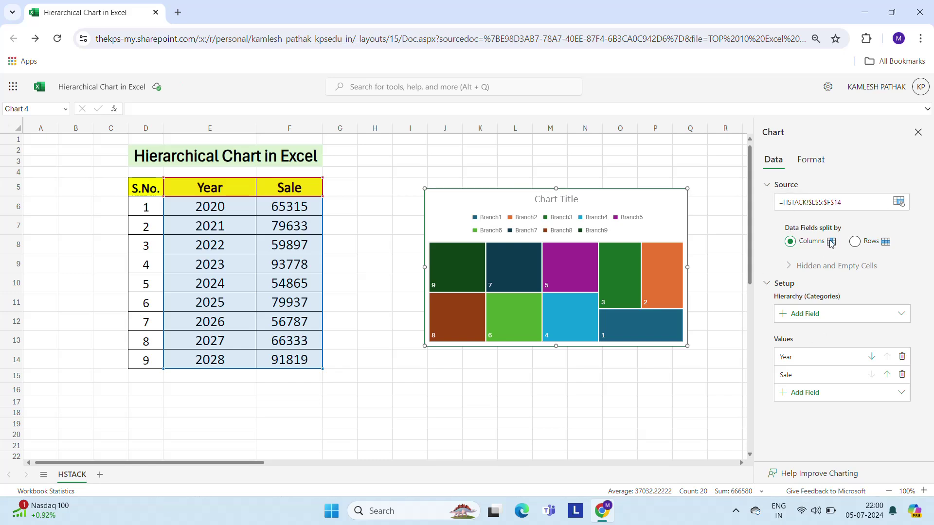
click(879, 244)
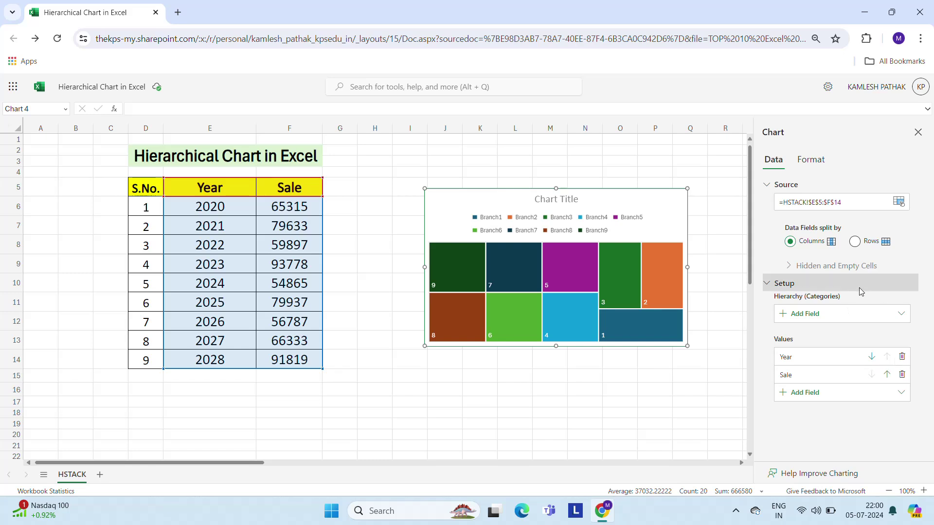
Hide the chart title and turn it back on in the chart's format settings.
click(812, 162)
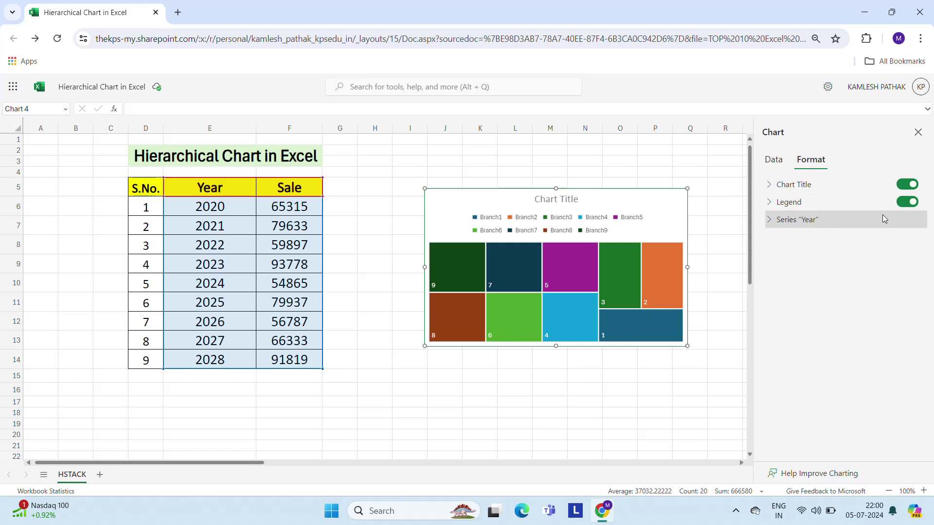
click(907, 184)
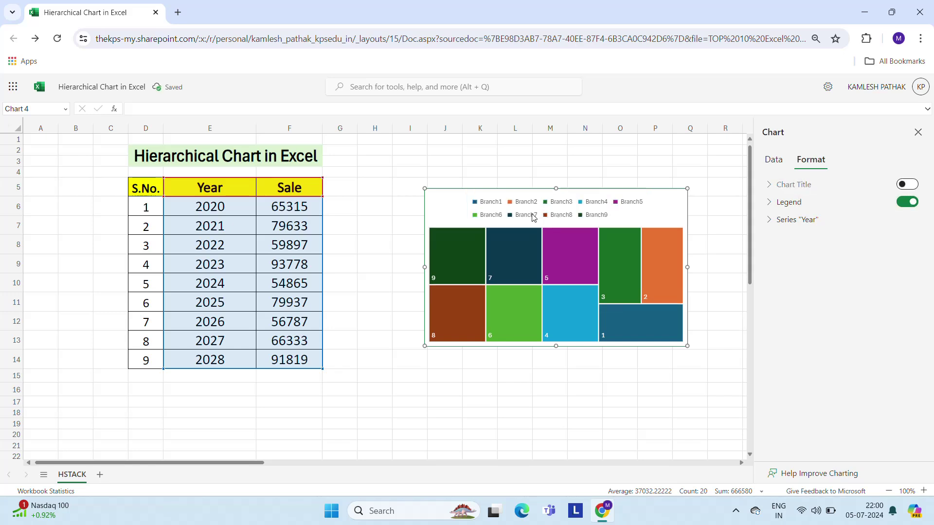
click(532, 215)
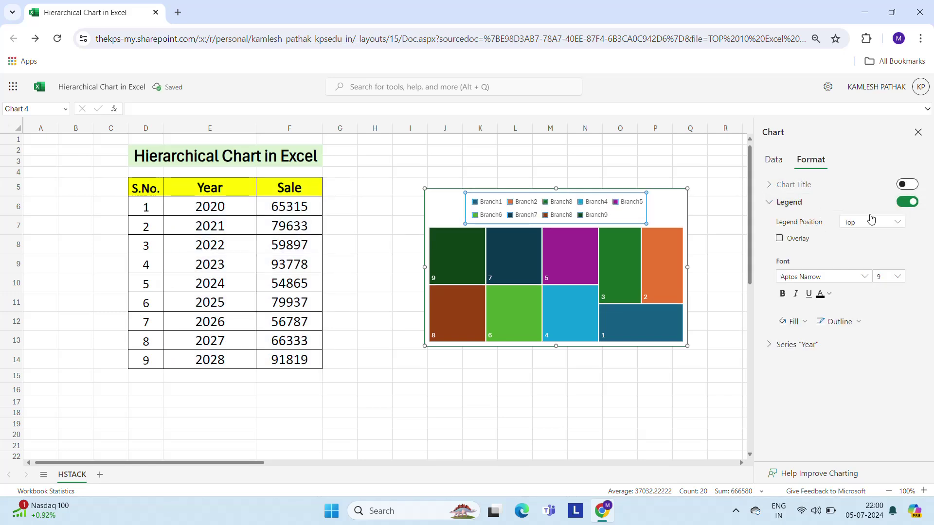
click(906, 186)
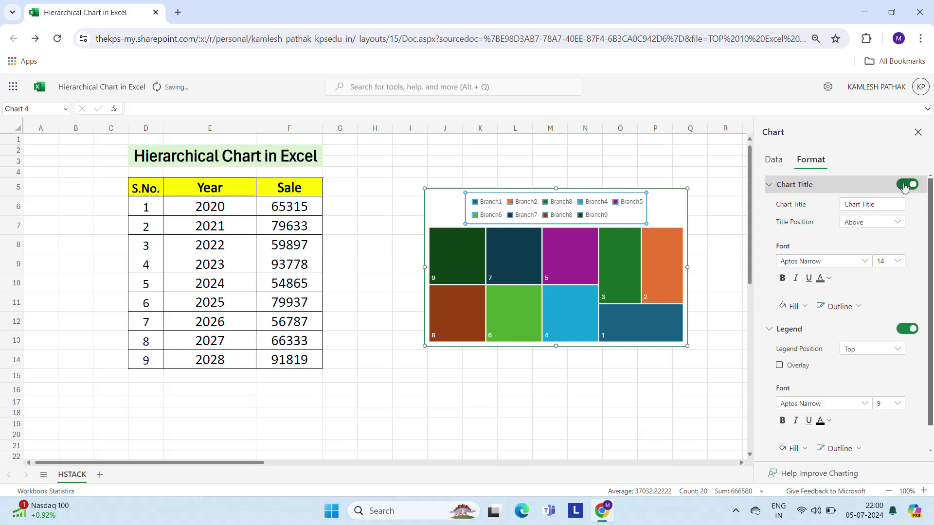
Replace the treemap's chart title text with "Sales Data".
click(876, 209)
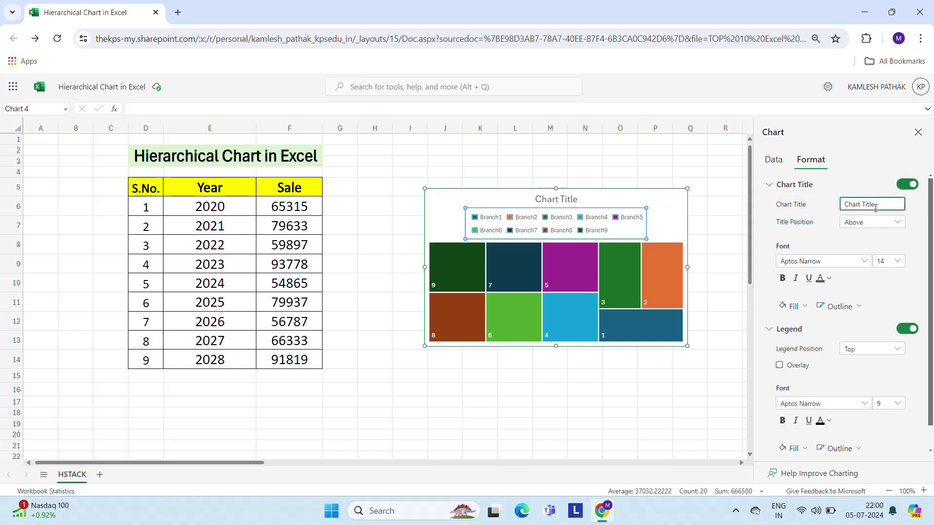
key(shift+Left)
key(shift+Left)
key(shift+Left)
key(shift+Left)
key(shift+Left)
key(shift+Left)
key(shift+Left)
key(shift+Left)
key(shift+Left)
key(shift+Left)
key(shift+Left)
key(BackSpace)
text(sALE)
key(Caps_Lock)
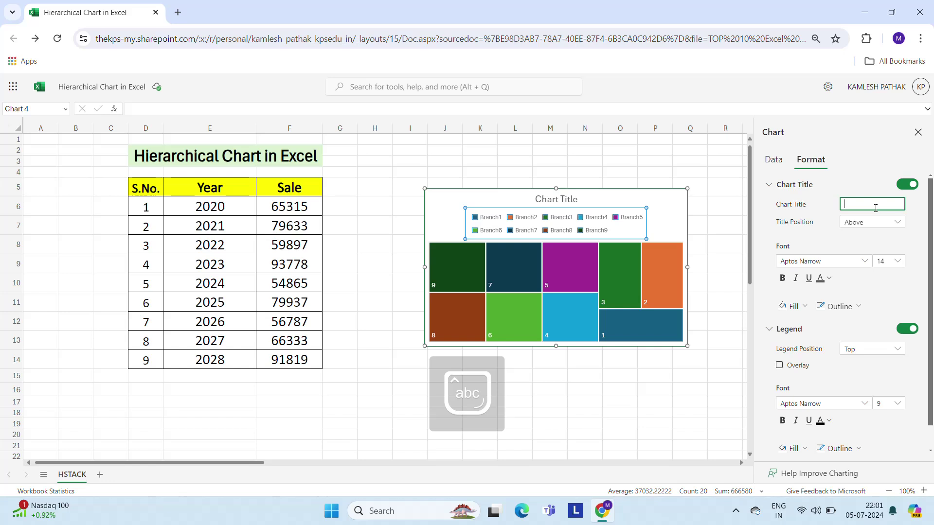
key(BackSpace)
text(Sales Data)
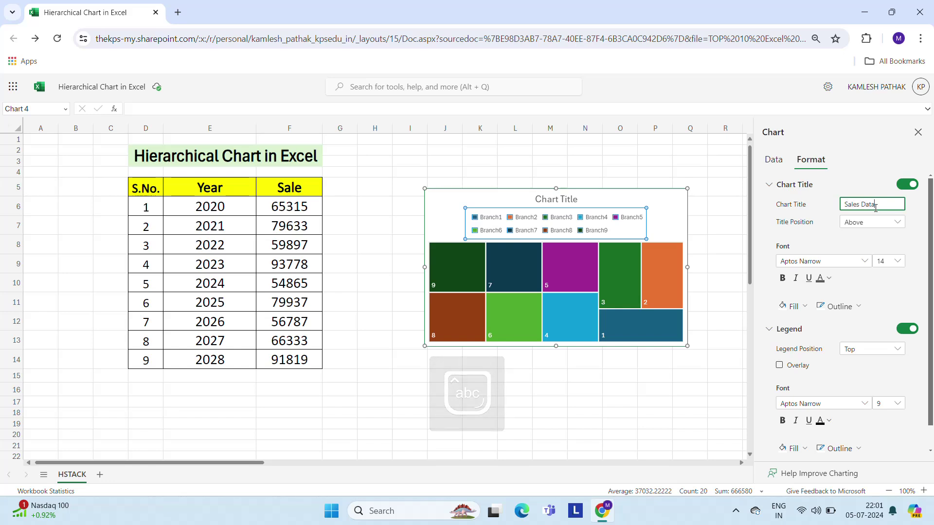
click(868, 170)
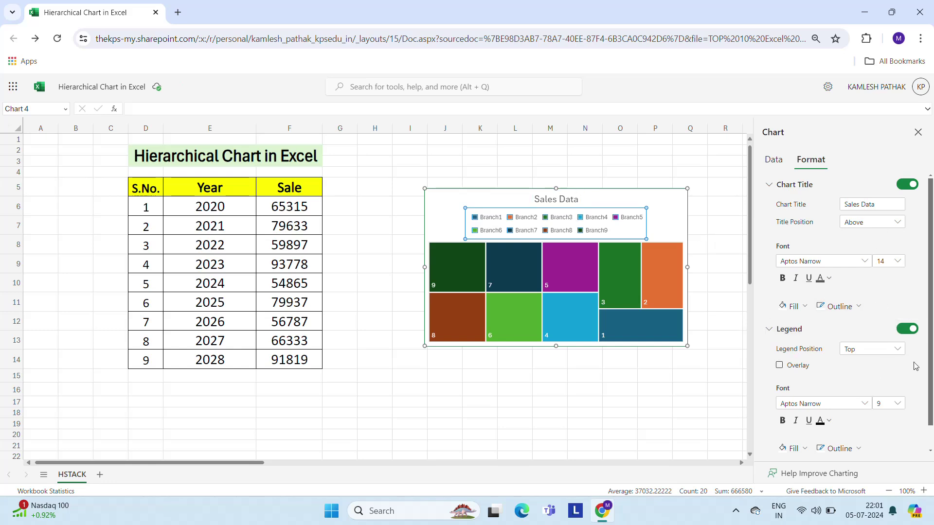
Try the Bottom and Top legend positions on the treemap and settle on Right.
drag(931, 278, 933, 312)
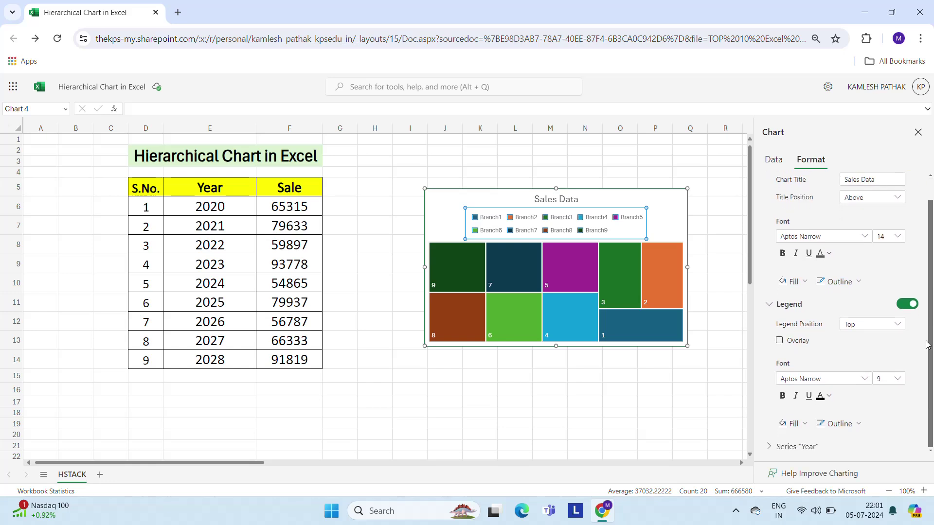
click(871, 327)
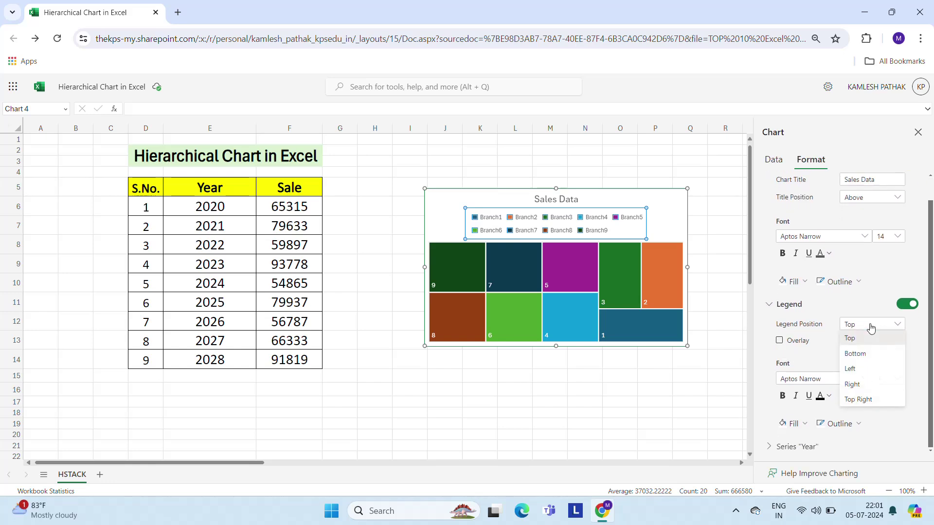
click(859, 356)
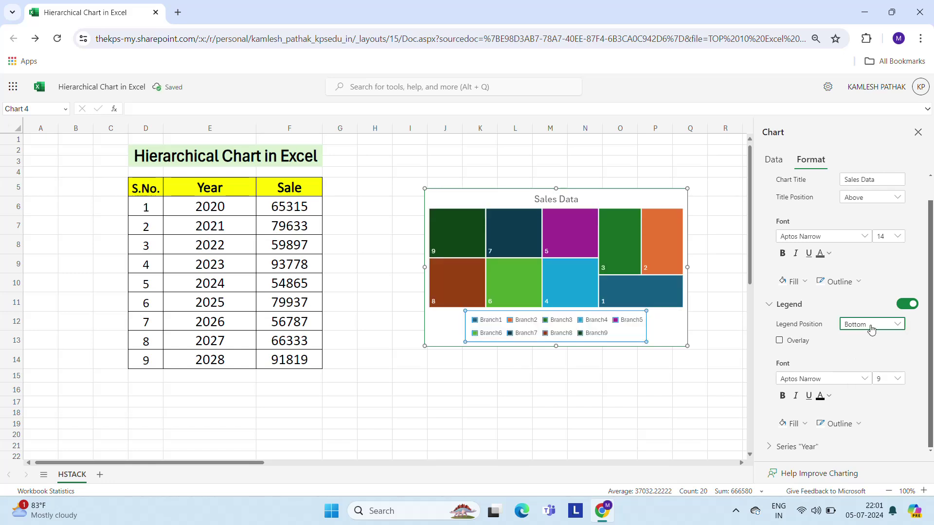
click(872, 326)
click(855, 341)
click(875, 325)
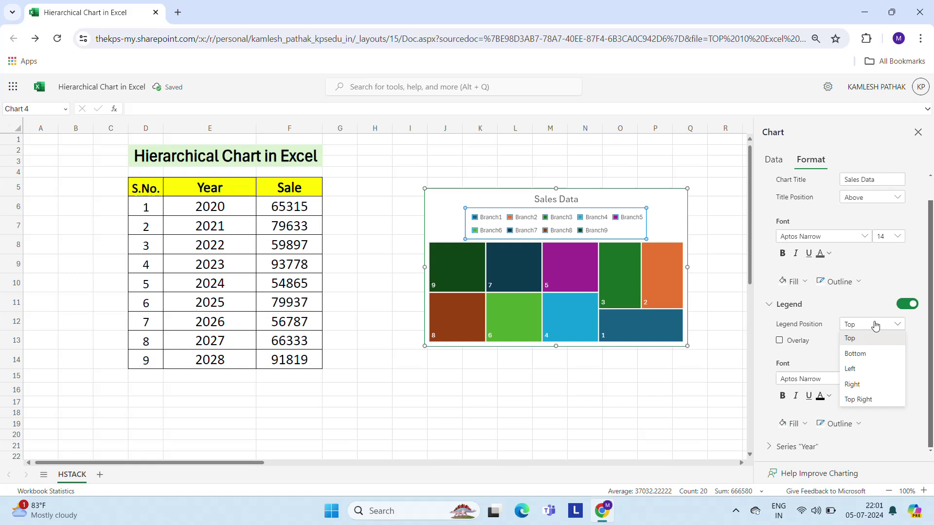
click(855, 384)
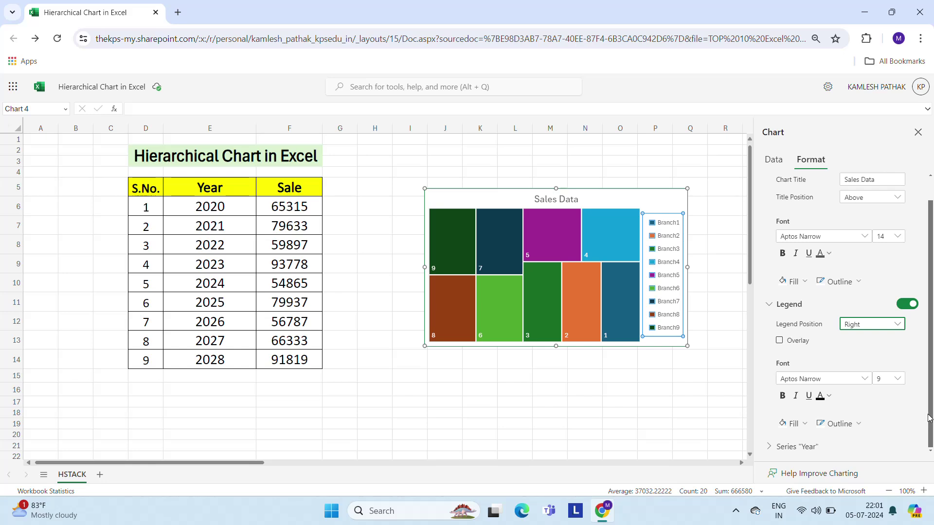
Turn the treemap legend's Overlay option on and back off.
drag(930, 418, 933, 375)
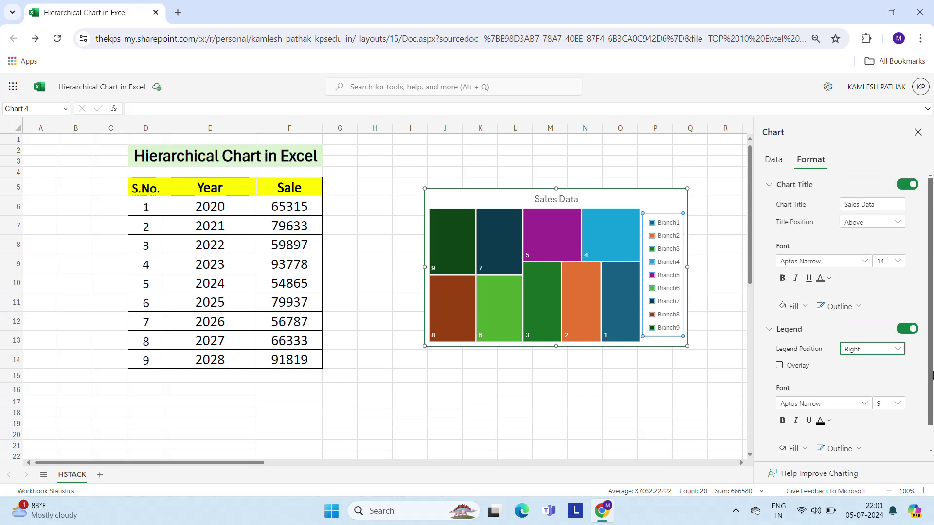
click(779, 366)
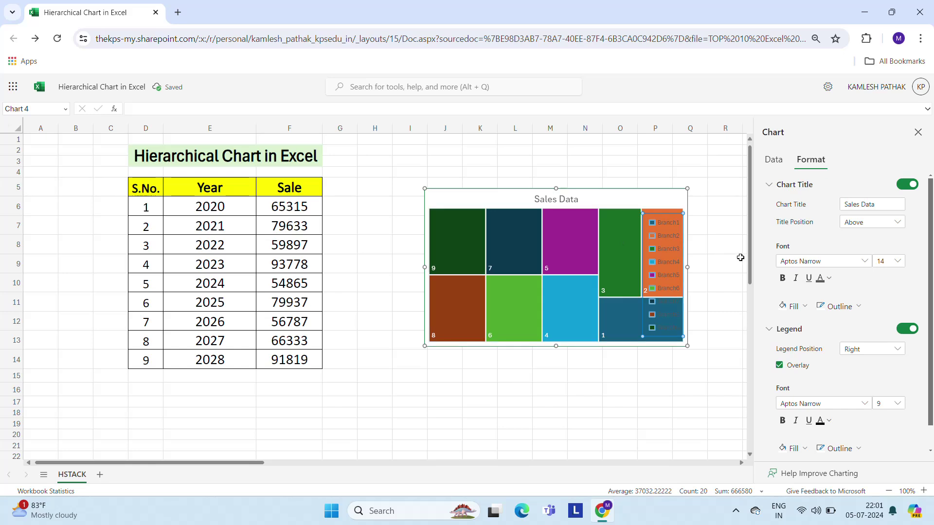
click(779, 365)
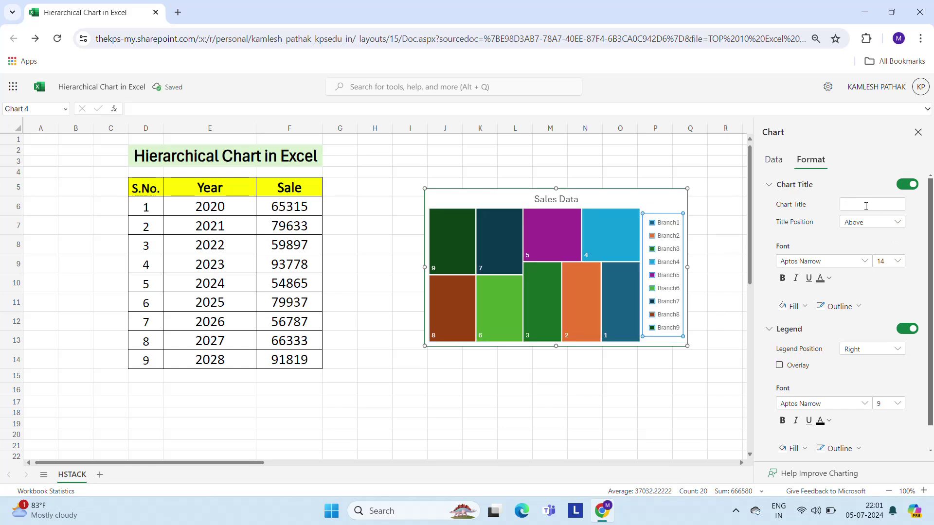
Add Series1, Series2, Series4 and Series5 to the hierarchy categories in the treemap's data settings.
click(774, 159)
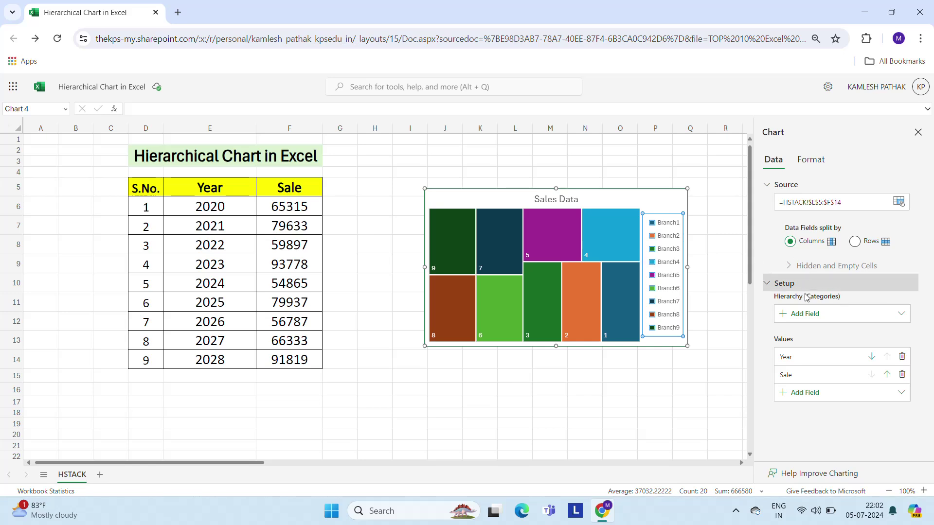
click(858, 318)
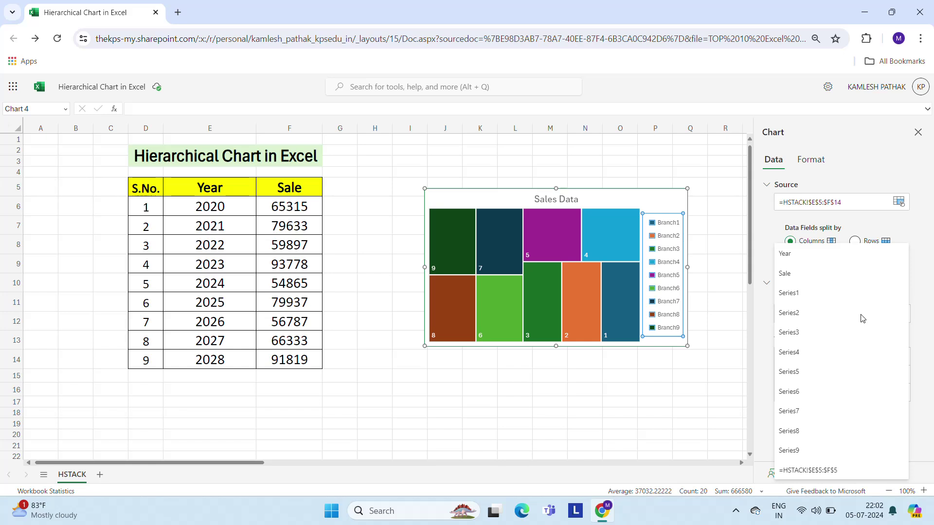
click(799, 301)
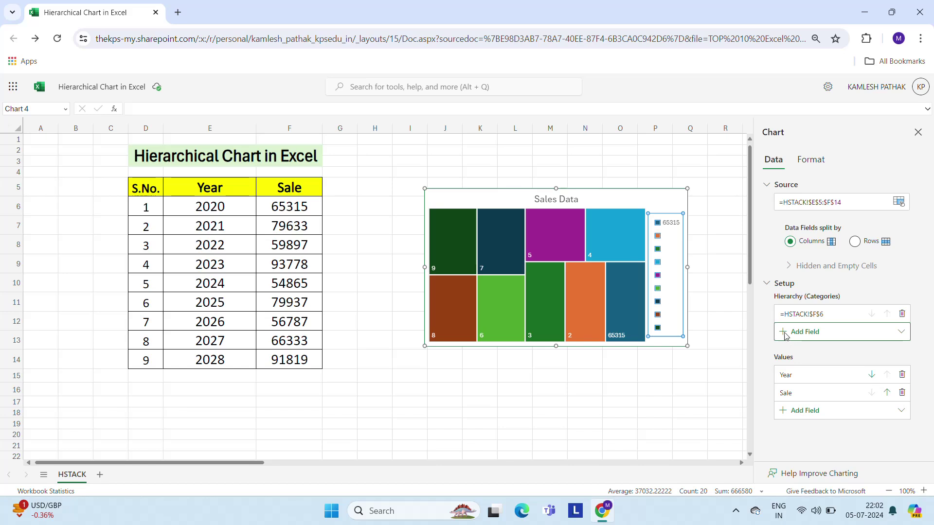
click(886, 342)
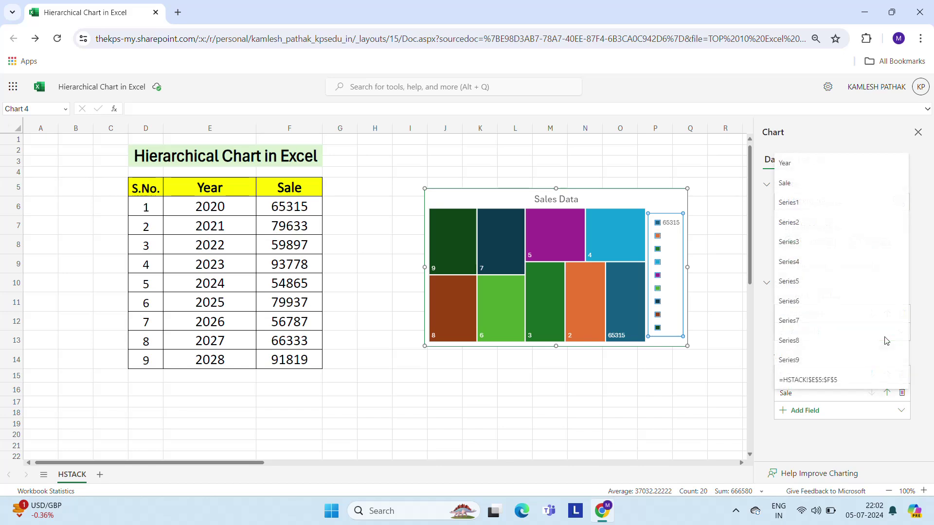
click(810, 204)
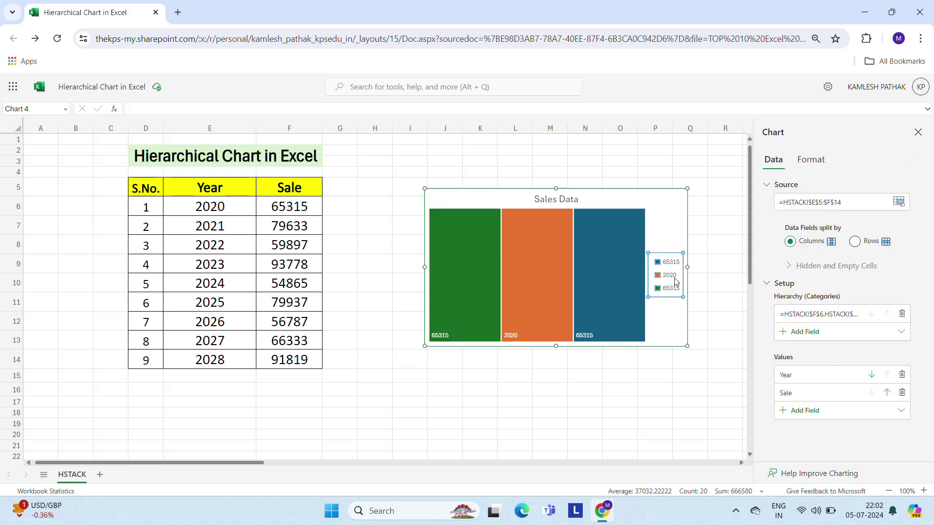
click(822, 330)
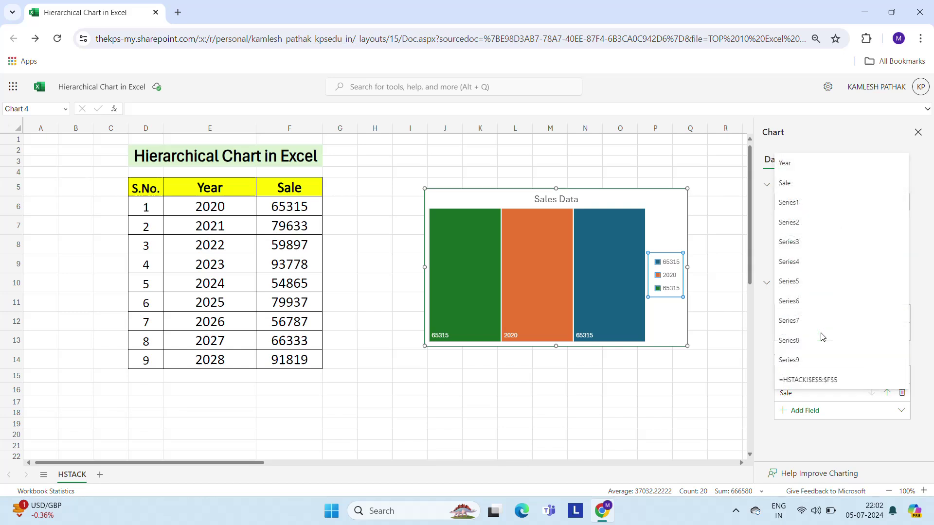
click(789, 222)
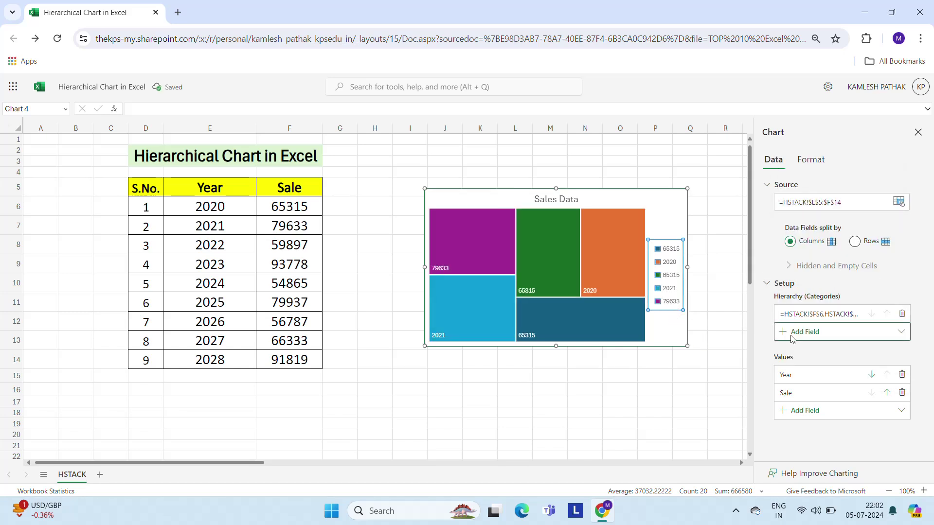
click(814, 333)
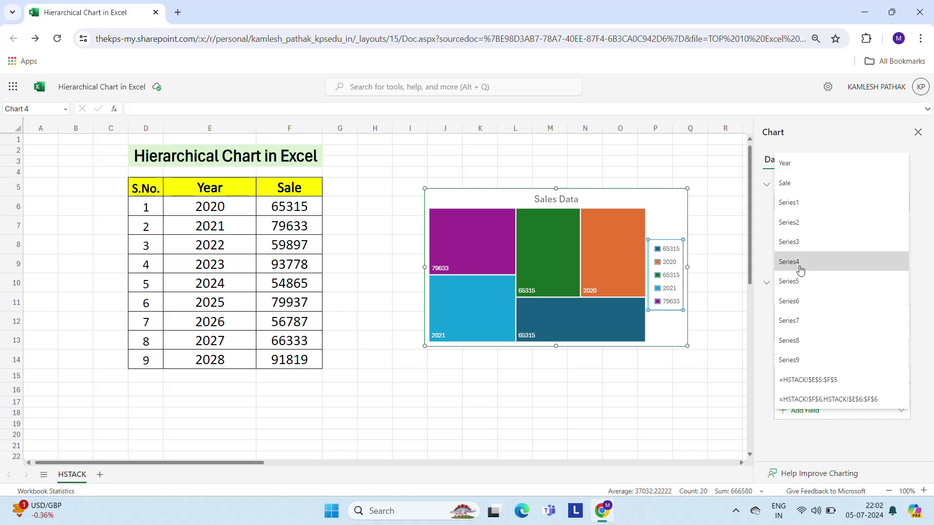
click(804, 281)
click(815, 340)
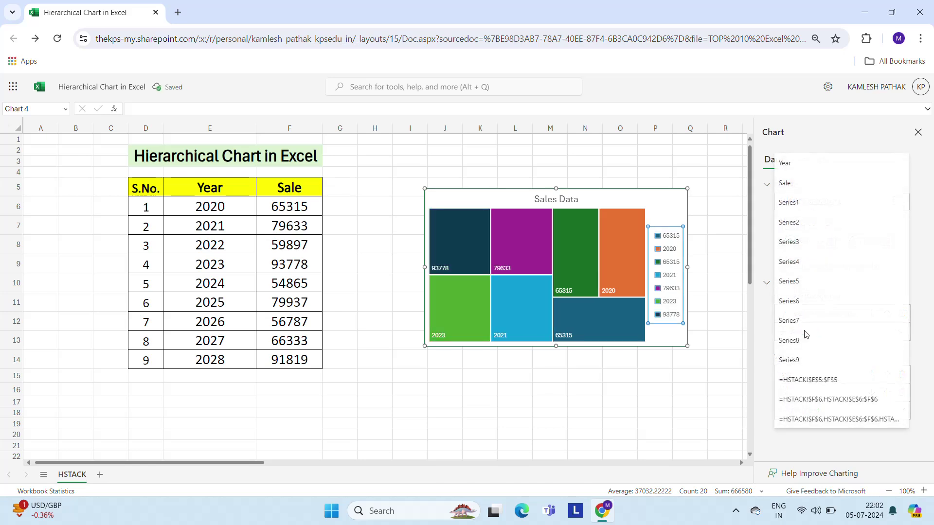
click(795, 287)
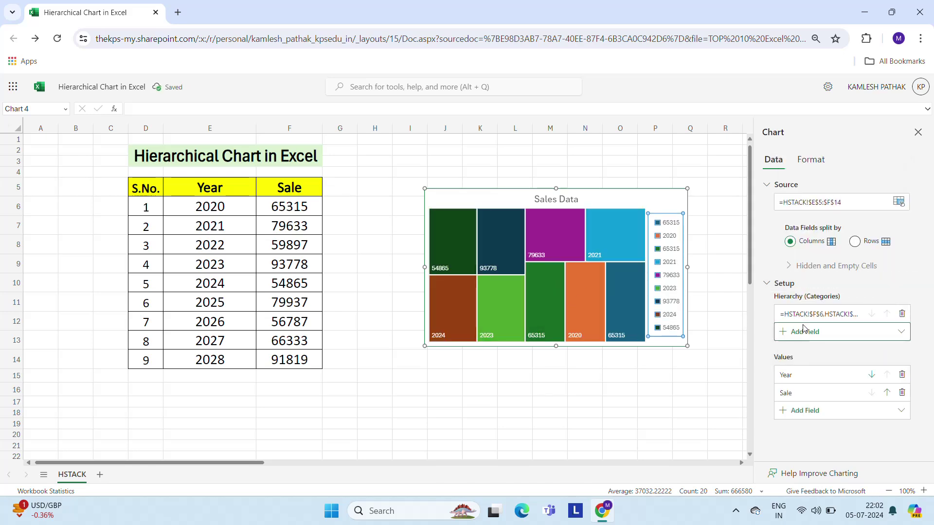
Extend the treemap's hierarchy categories with Series6, Series7, Series8 and Series9.
click(804, 331)
click(789, 307)
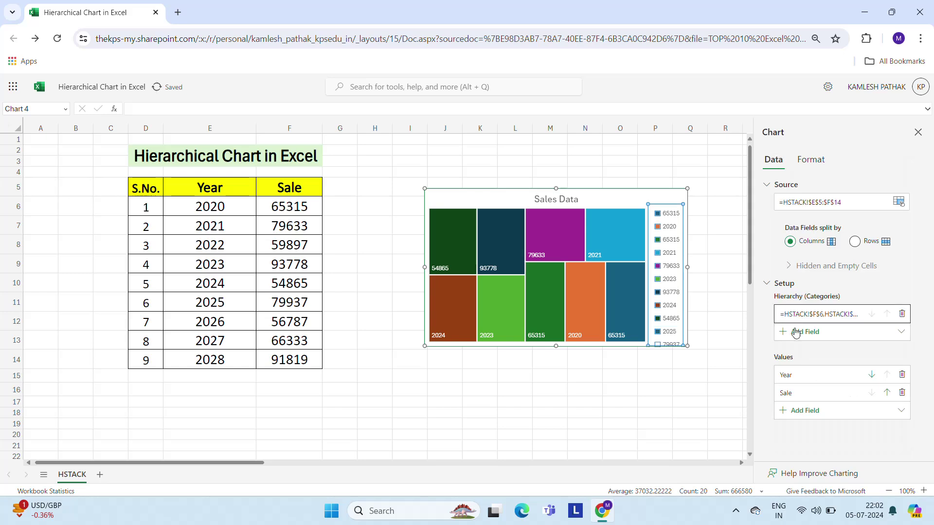
click(803, 331)
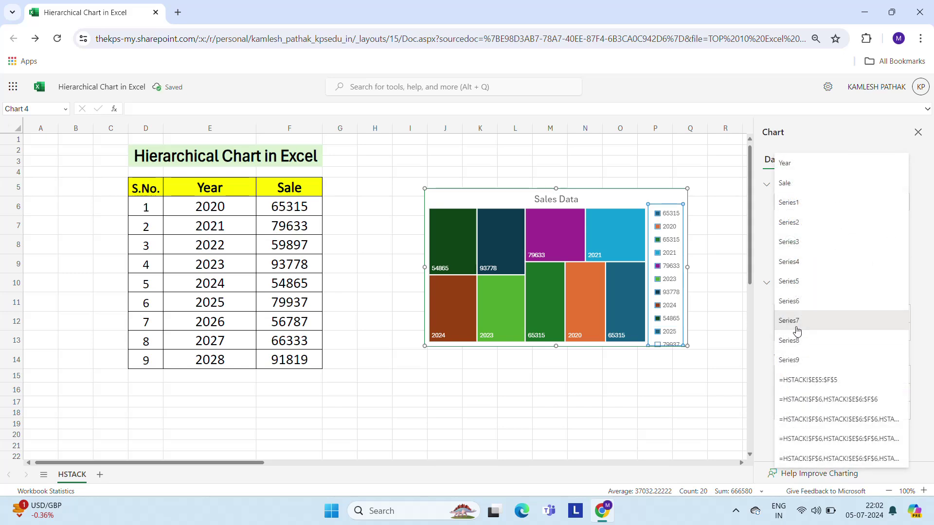
click(793, 325)
click(805, 335)
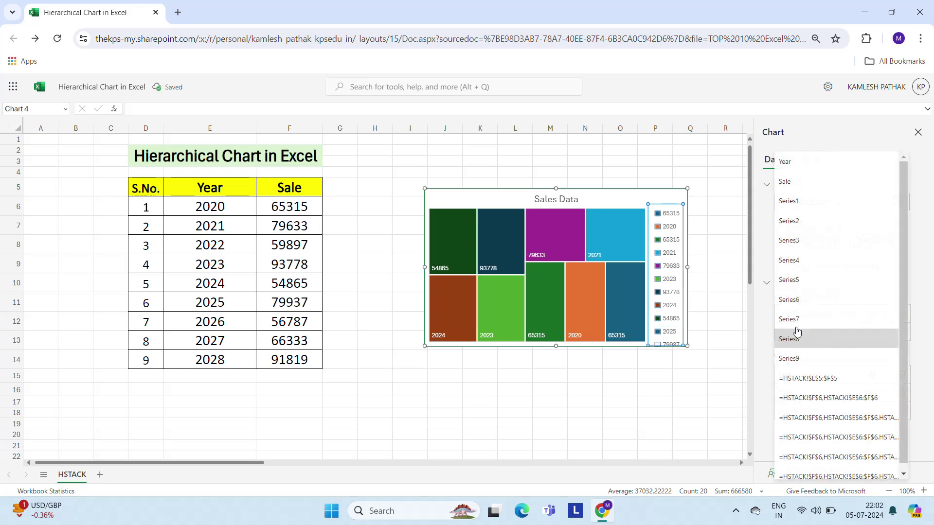
click(789, 341)
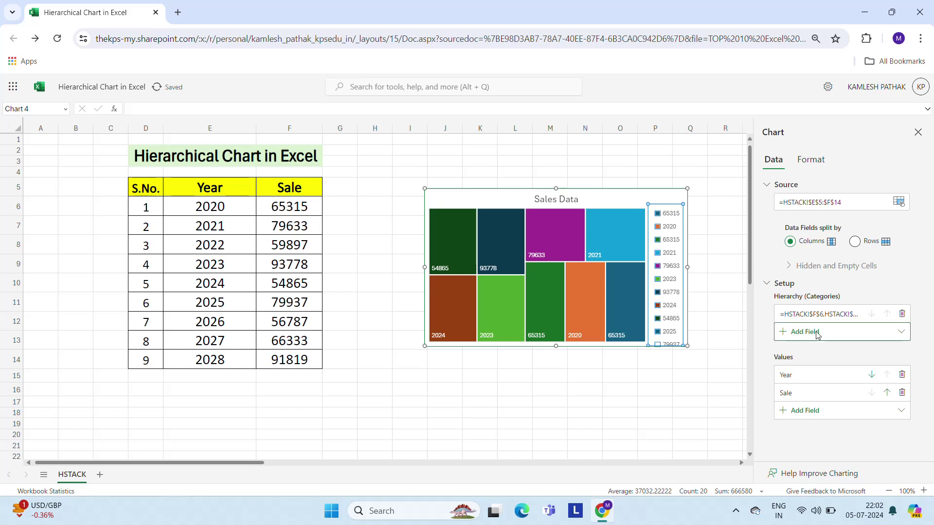
click(802, 333)
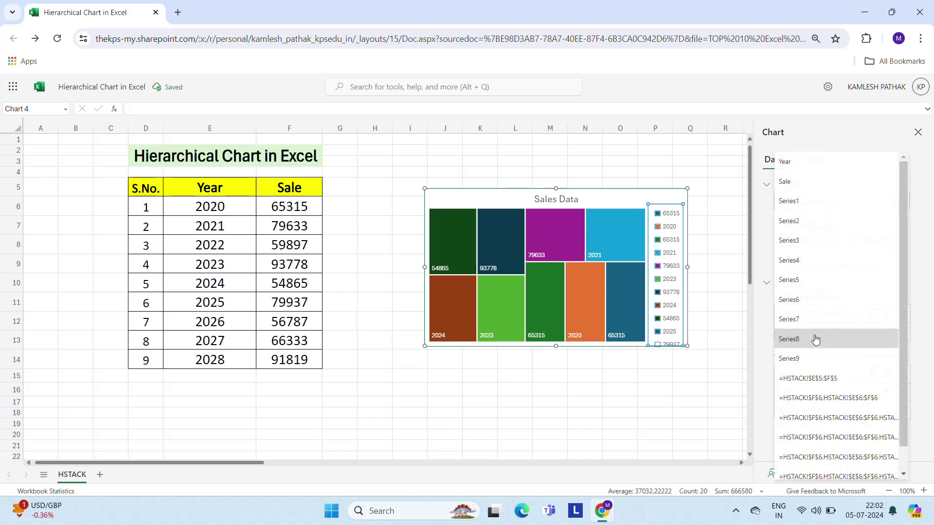
click(801, 363)
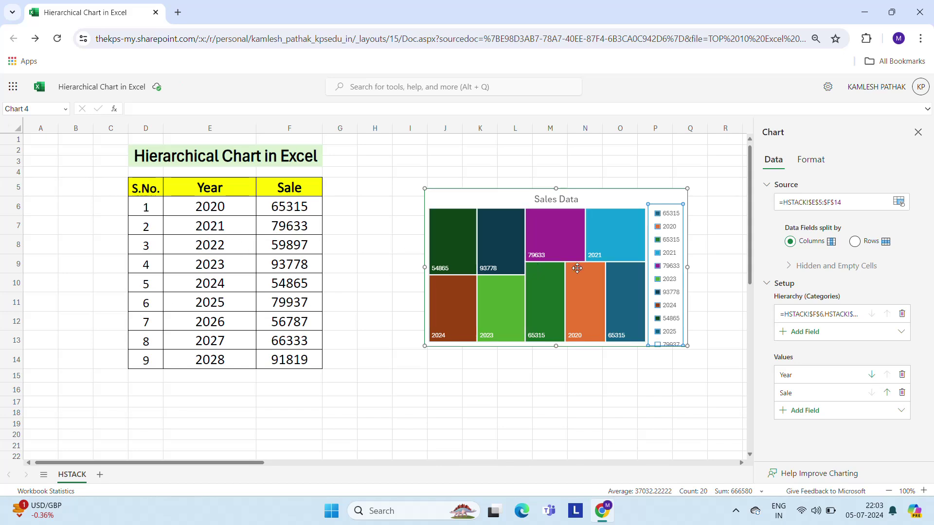
Remove the combined series field from the treemap's hierarchy categories and add Year and Sale instead.
click(622, 336)
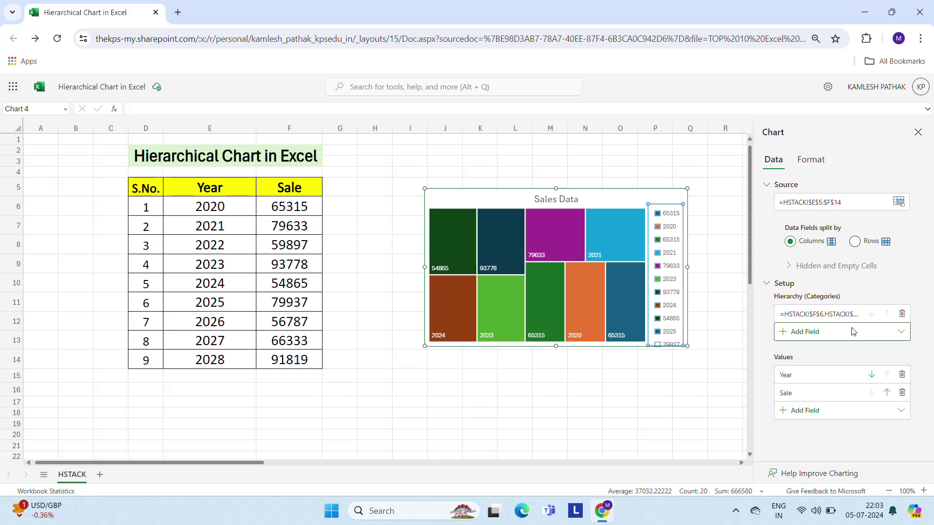
click(902, 314)
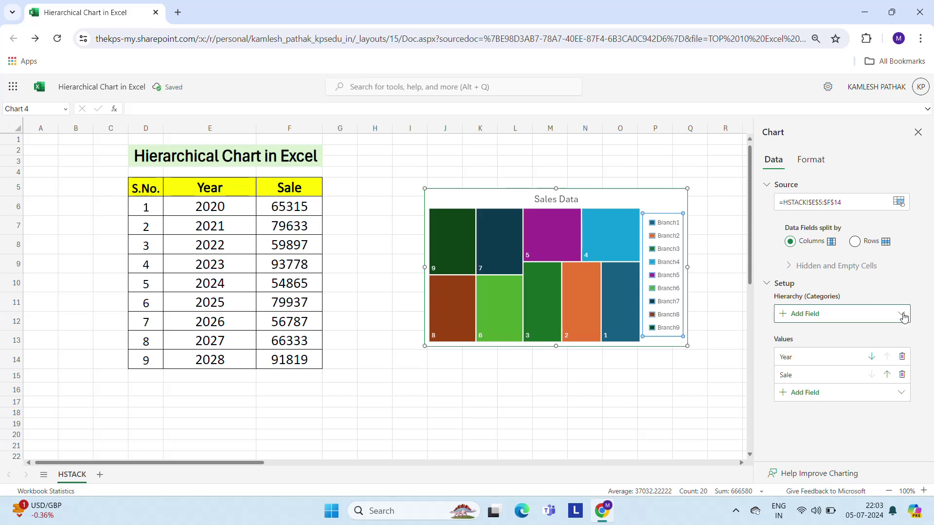
click(816, 314)
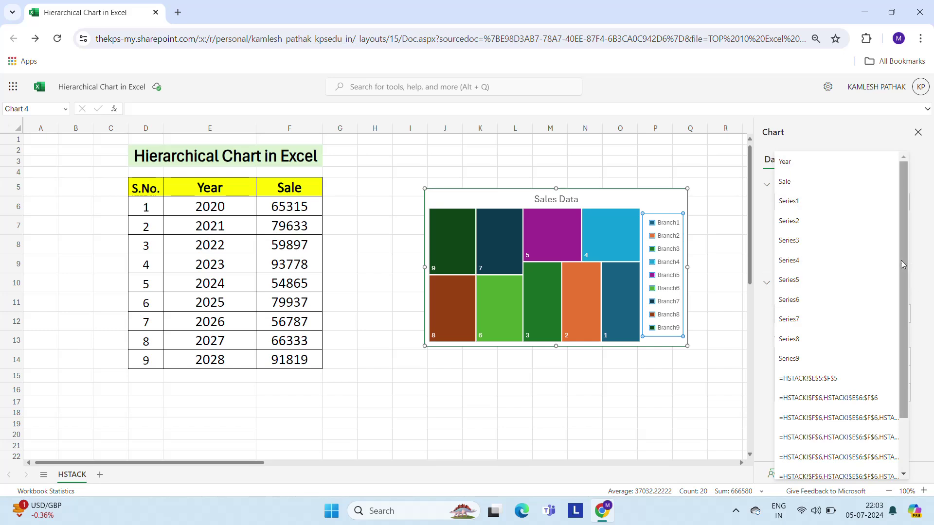
drag(901, 260, 918, 229)
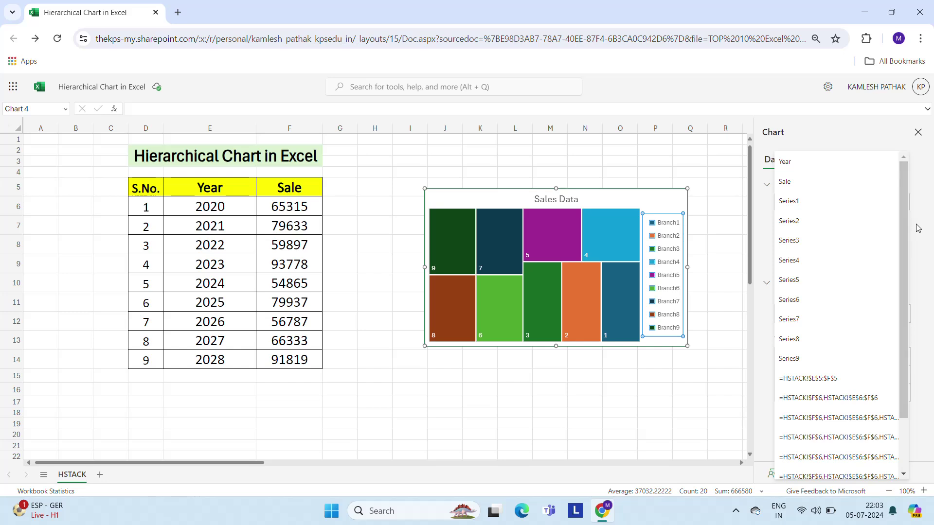
click(804, 165)
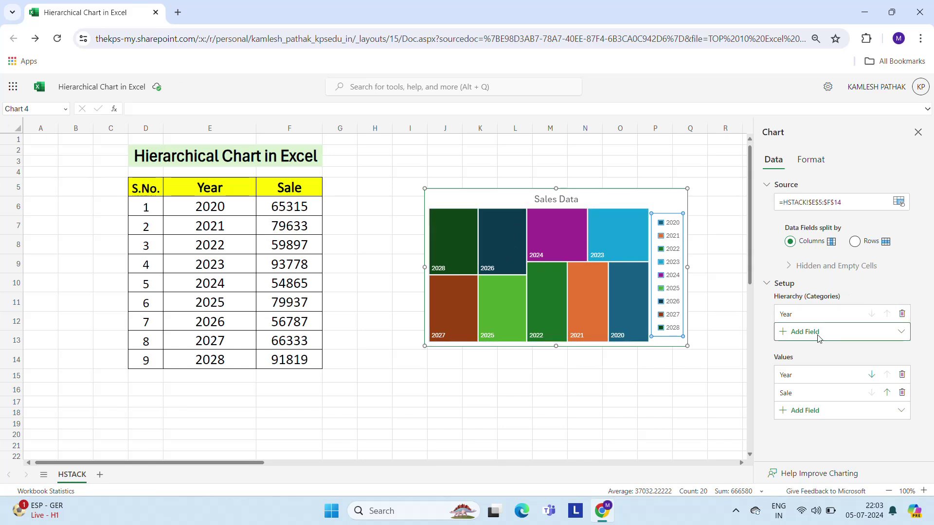
click(857, 332)
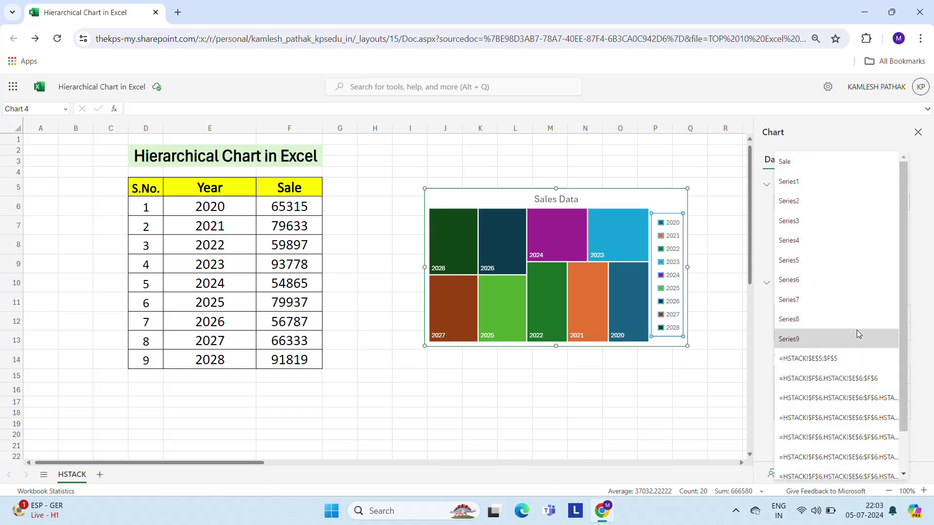
click(799, 162)
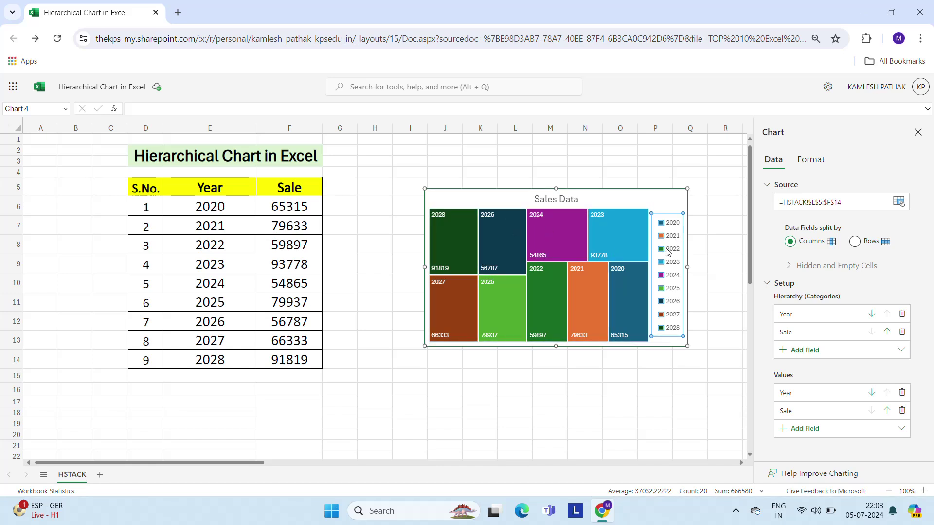
Delete the treemap's legend and enlarge the chart to span columns G to R from row 1 past row 22.
key(Delete)
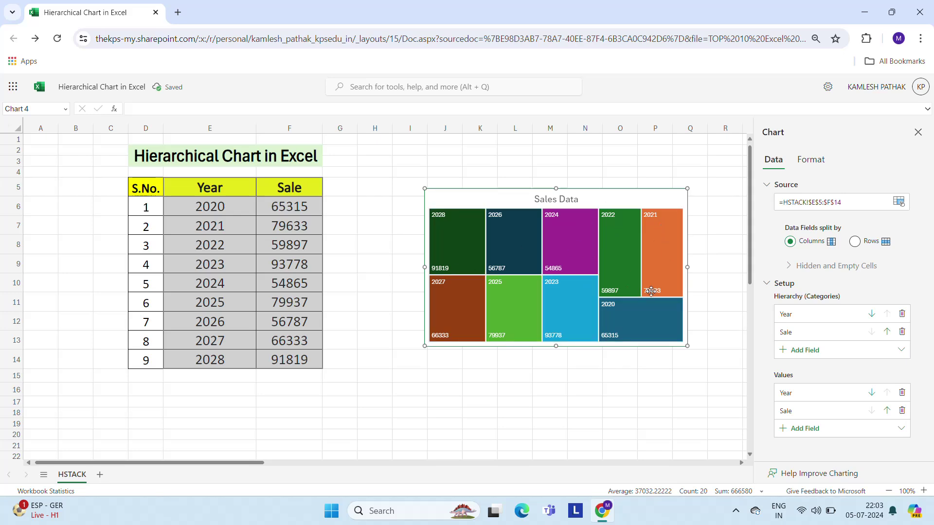
drag(687, 347, 728, 428)
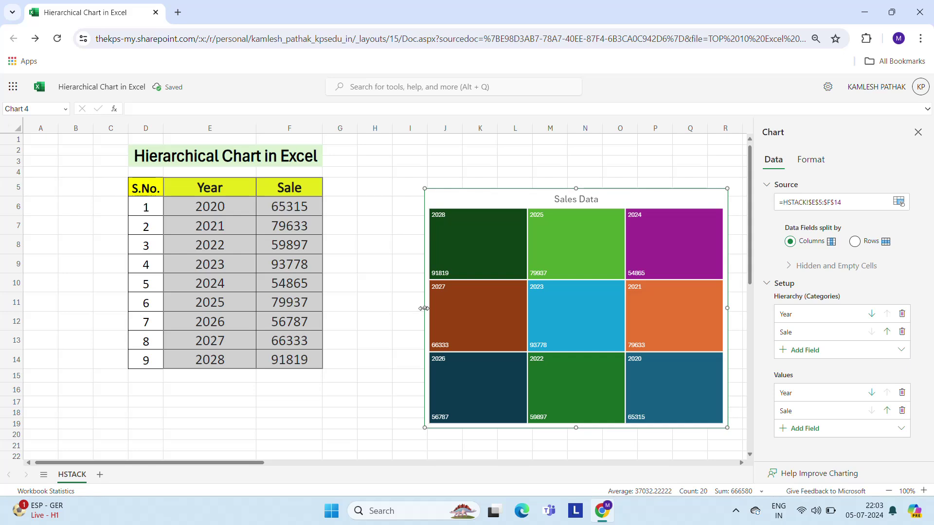
drag(419, 313, 348, 311)
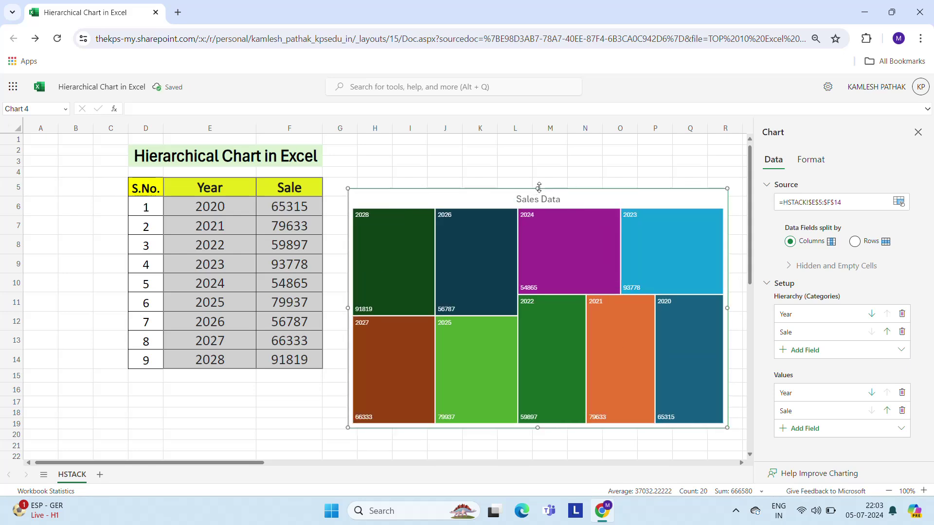
drag(537, 188, 538, 133)
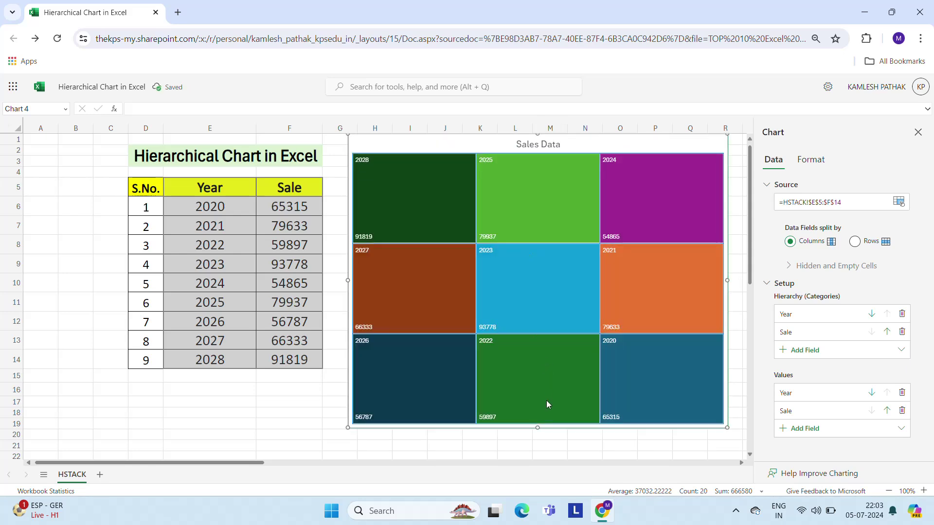
drag(537, 429, 537, 466)
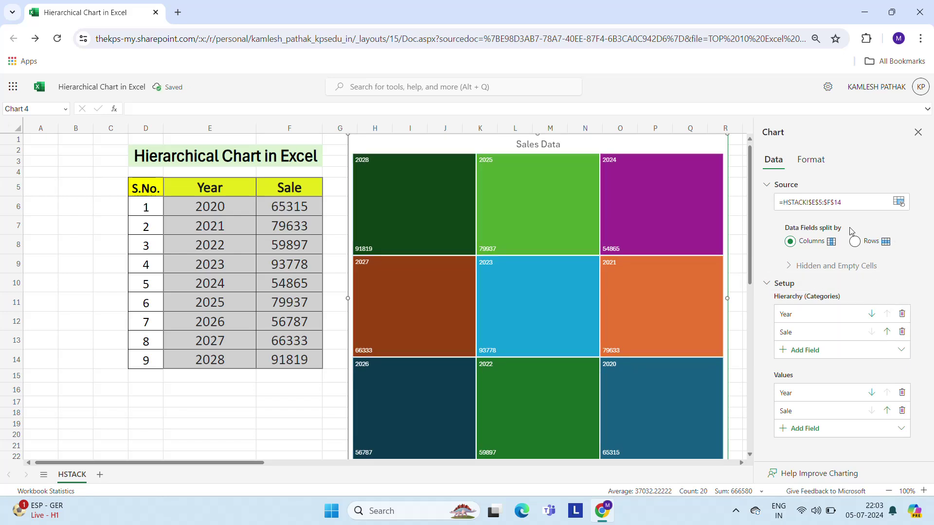
Switch the data fields split to rows and back to columns, and add Year as the hierarchy category.
click(854, 241)
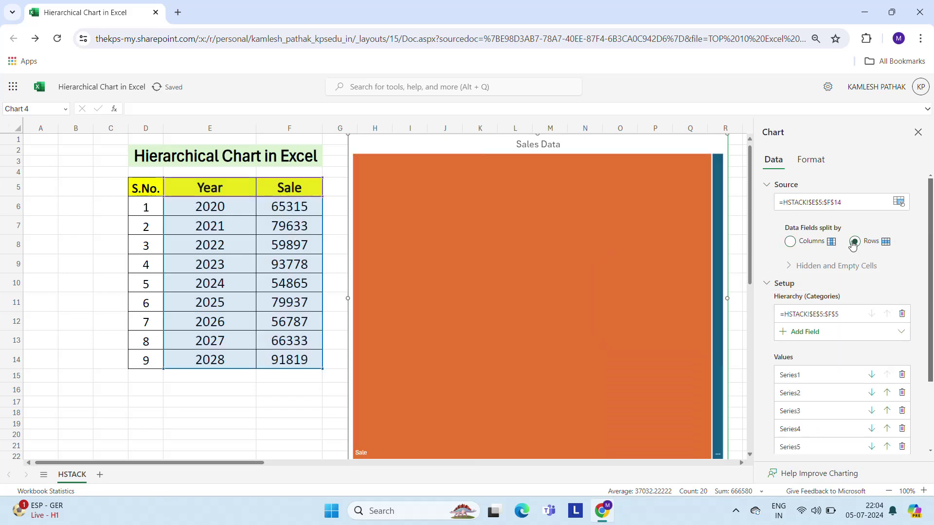
click(790, 243)
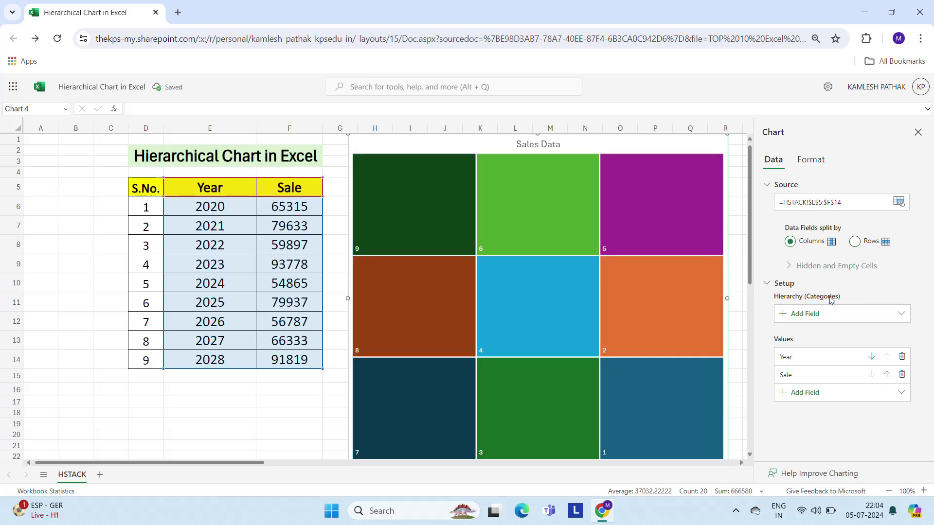
click(822, 313)
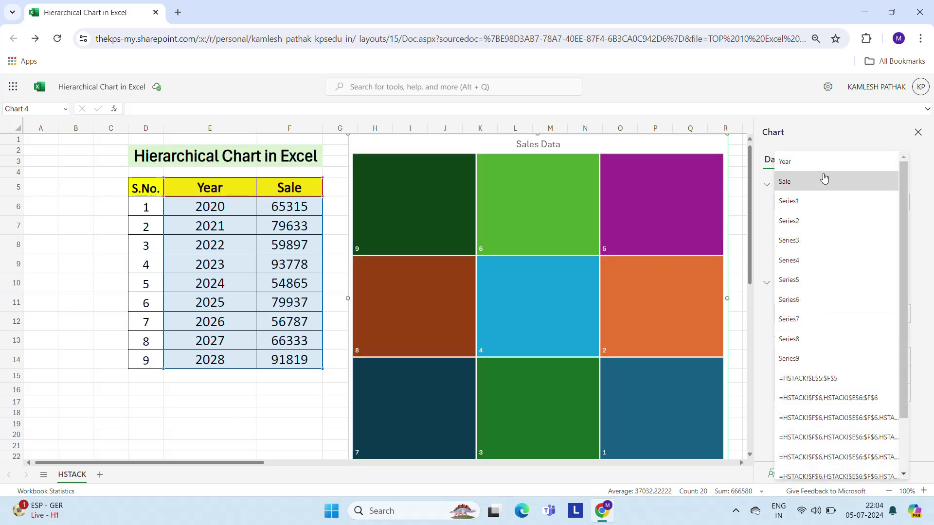
click(815, 163)
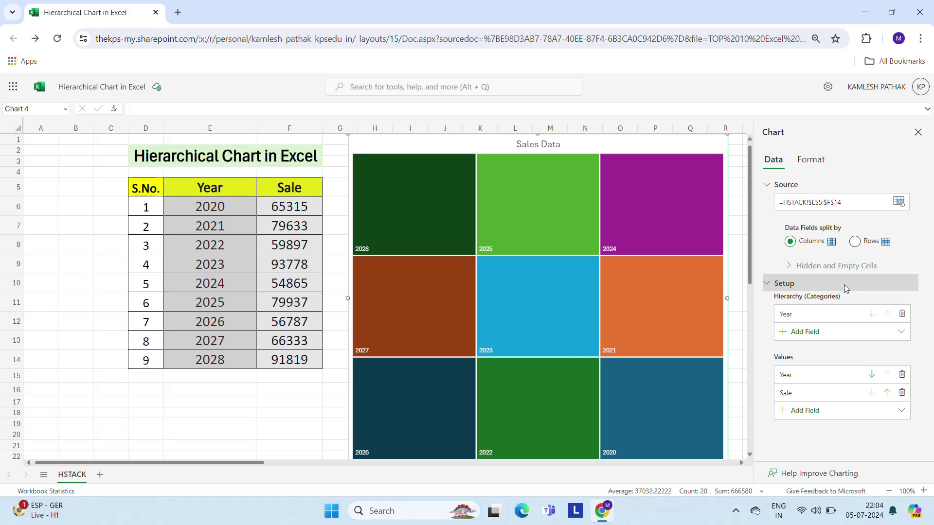
Add Sale as the second hierarchy category of the treemap, below Year.
click(813, 332)
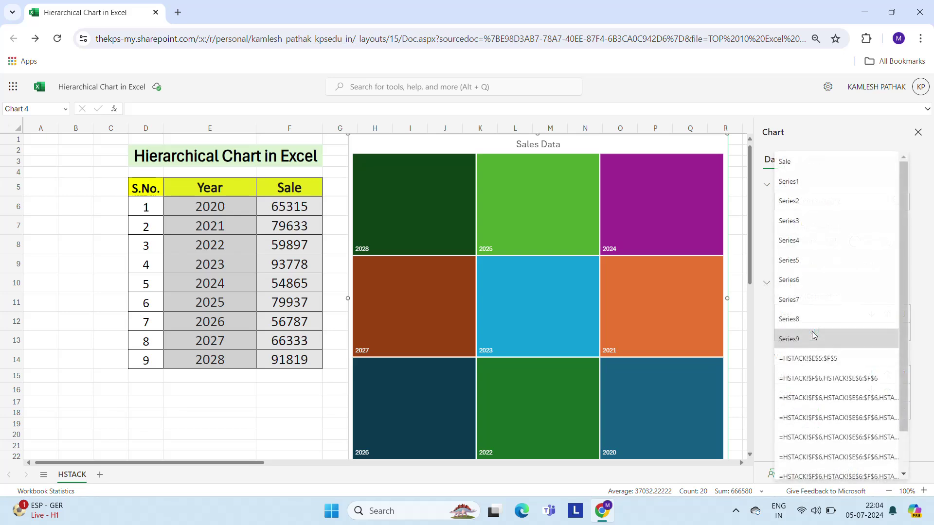
click(828, 160)
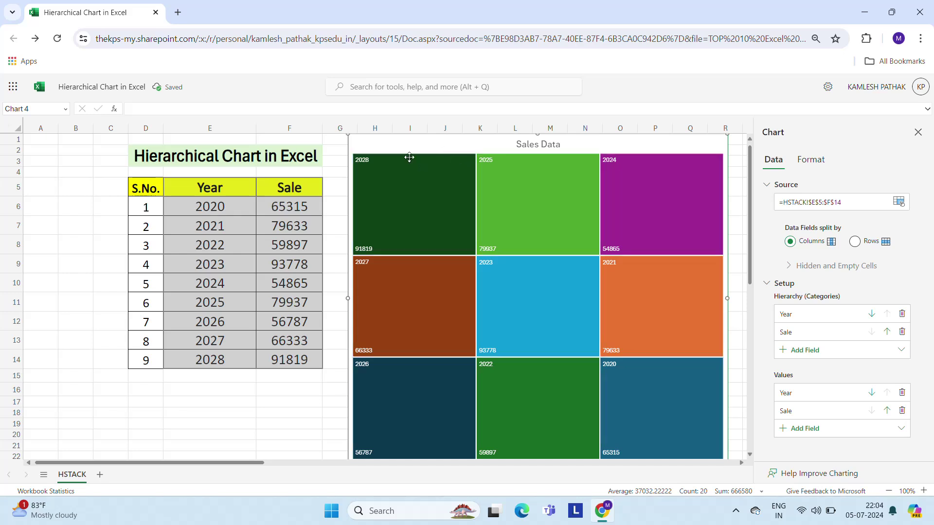
click(363, 250)
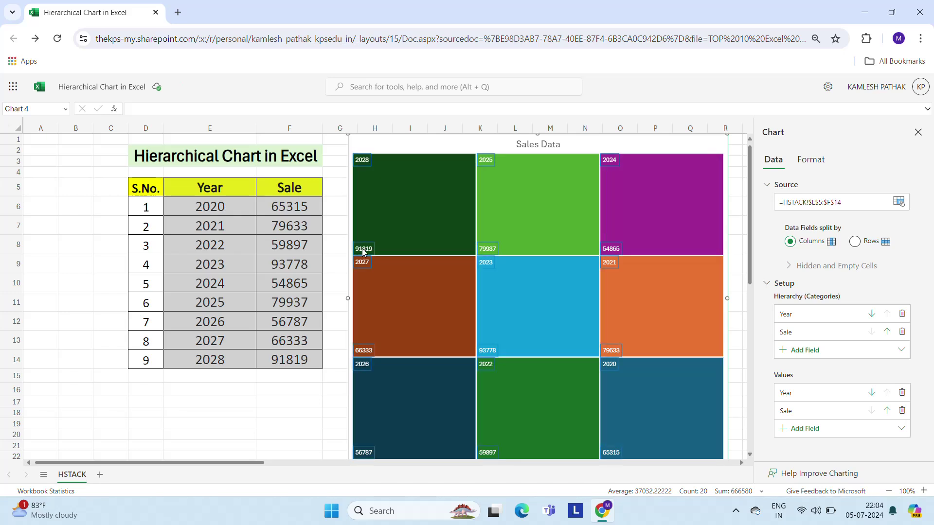
click(547, 262)
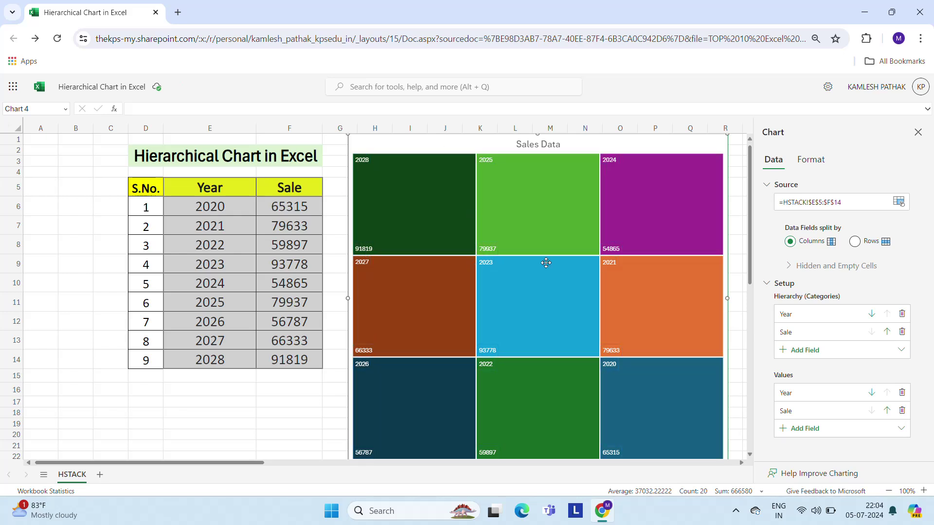
Delete the treemap and insert a hierarchical sunburst chart from the Year and Sale data.
click(920, 136)
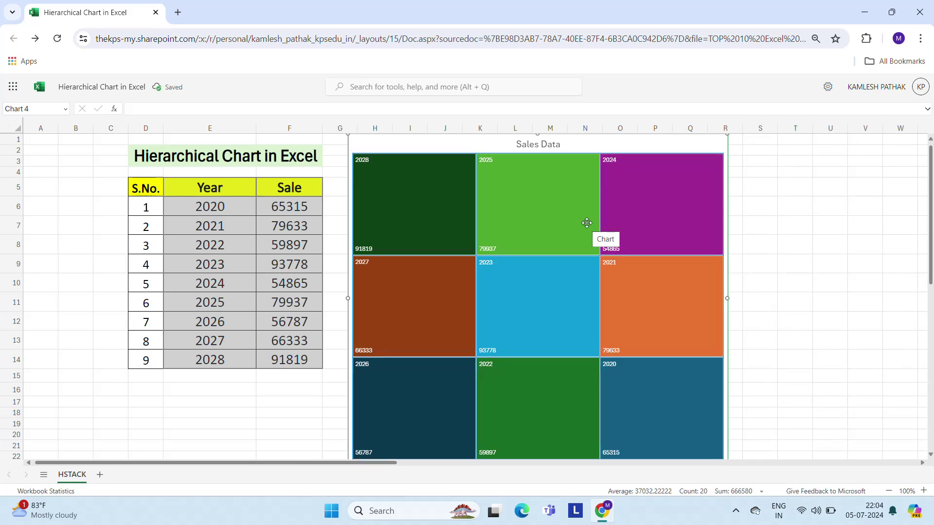
key(Delete)
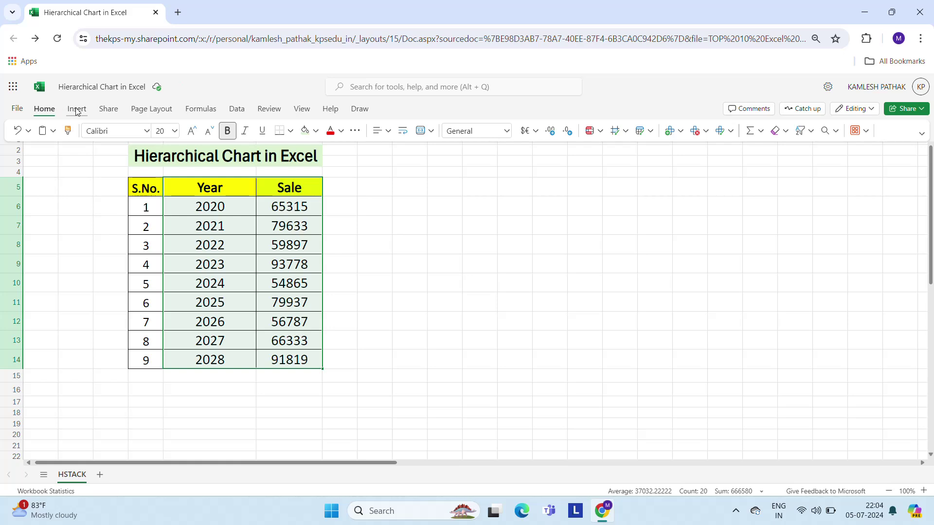
click(76, 109)
click(419, 130)
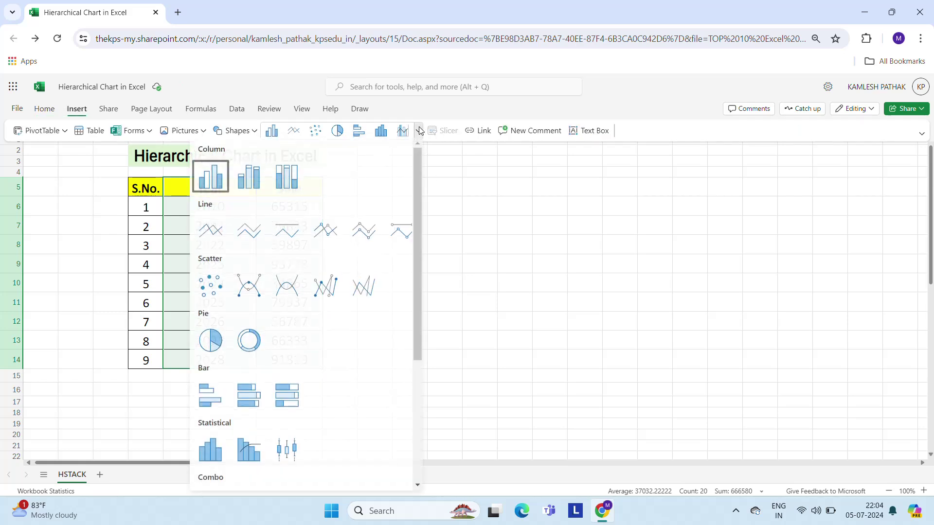
drag(426, 194, 425, 322)
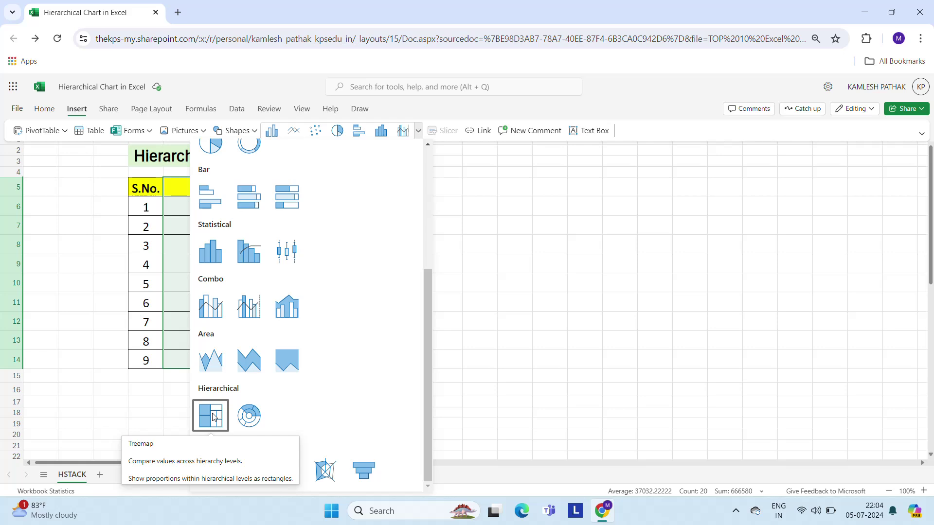
click(249, 416)
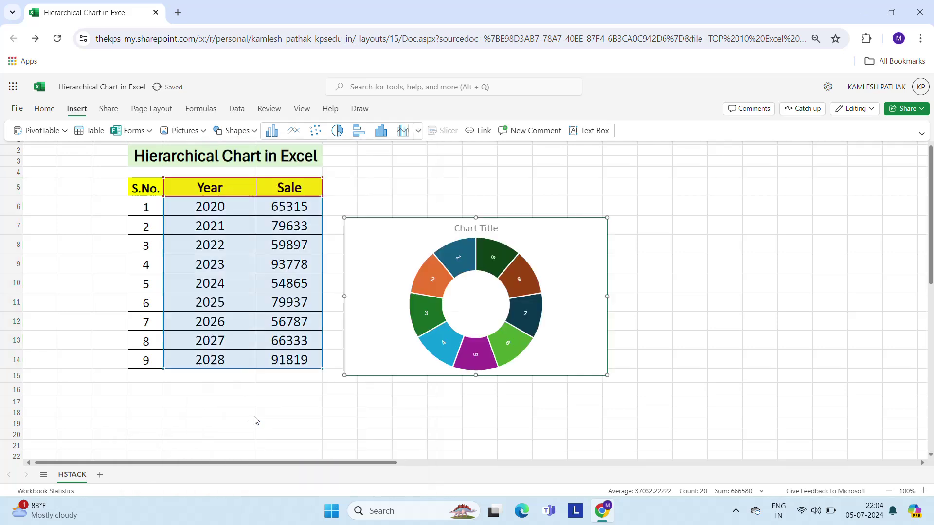
Move the sunburst chart away from the table and enlarge it to span columns I to T from row 2 to row 21.
drag(443, 243, 623, 178)
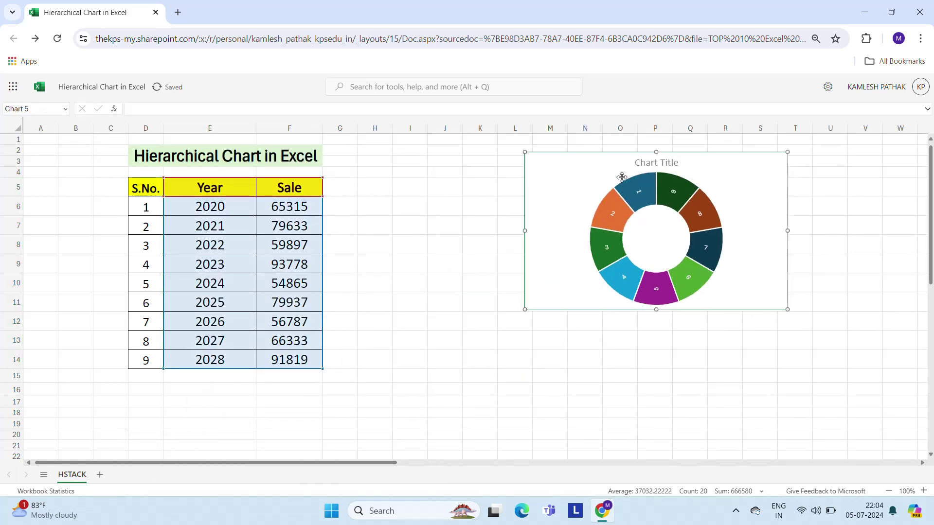
drag(656, 309, 656, 410)
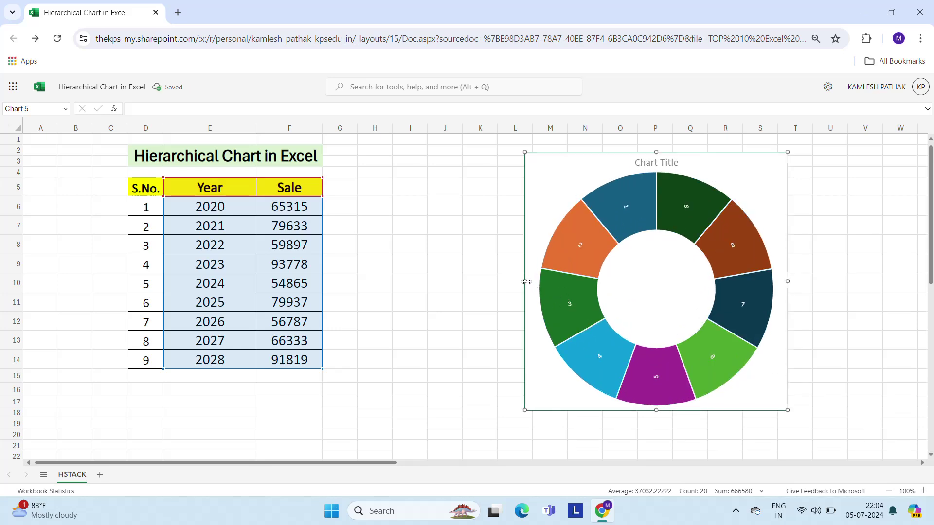
drag(526, 281, 417, 282)
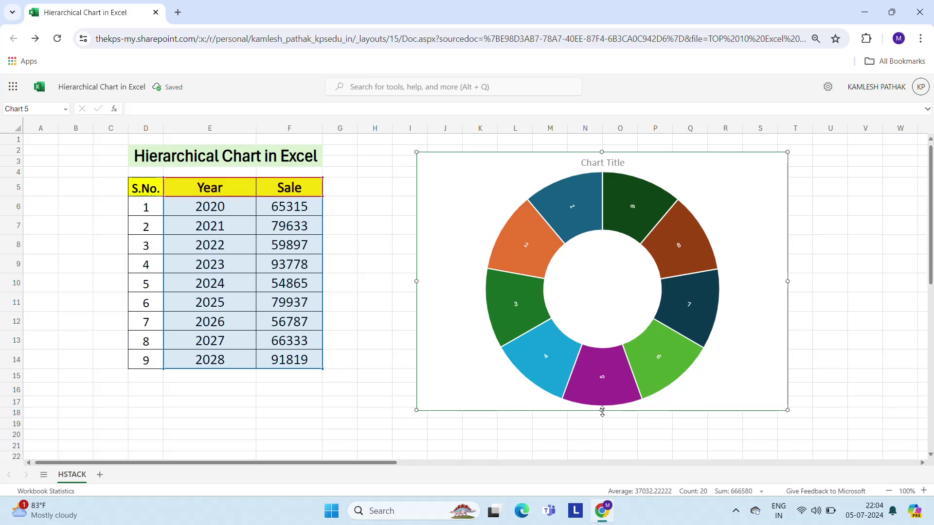
drag(605, 412, 604, 446)
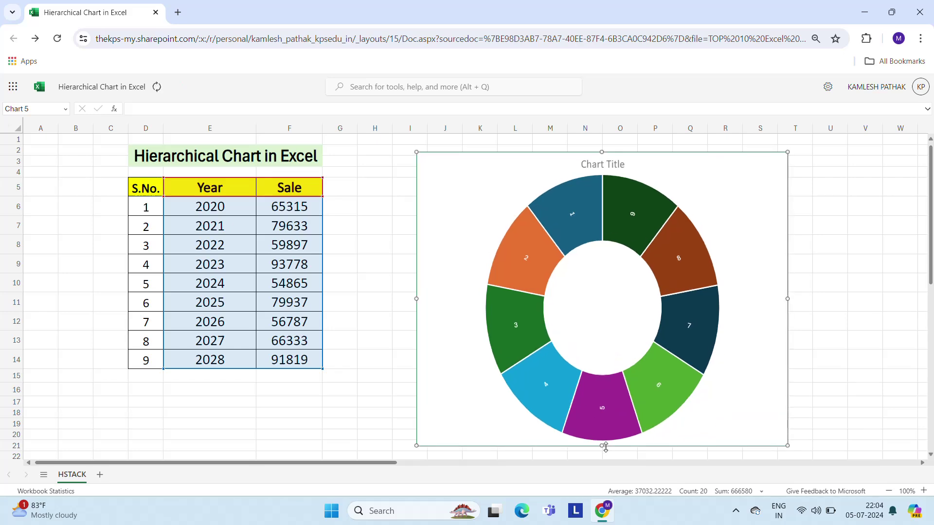
Open the sunburst chart's format settings, show its legend and hide it again.
right_click(606, 306)
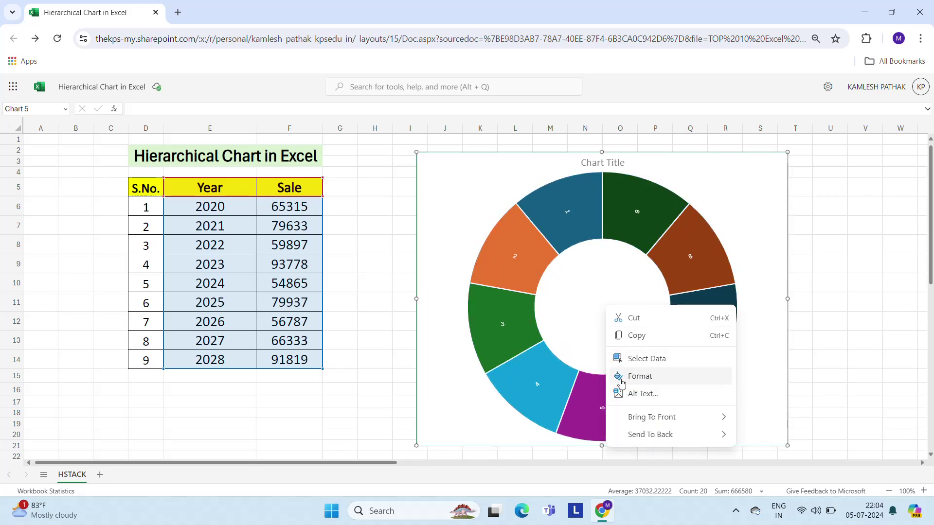
click(640, 382)
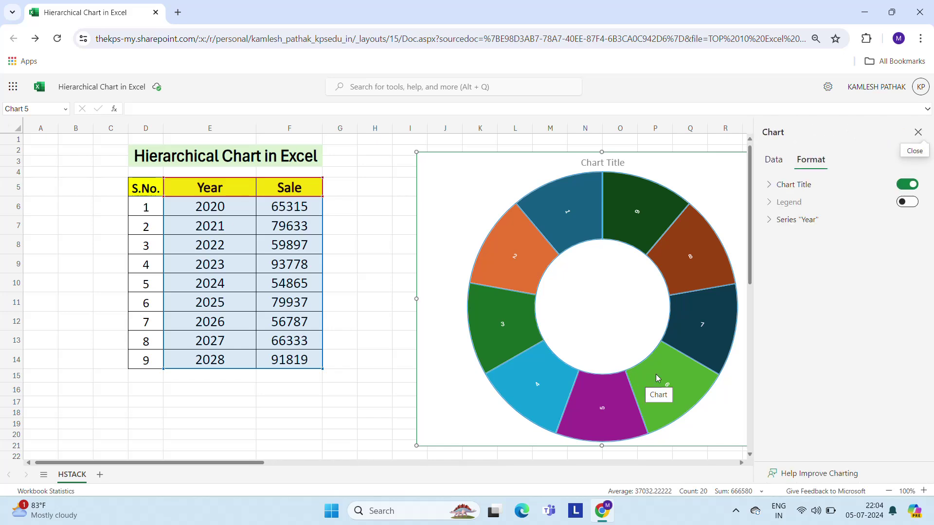
click(906, 202)
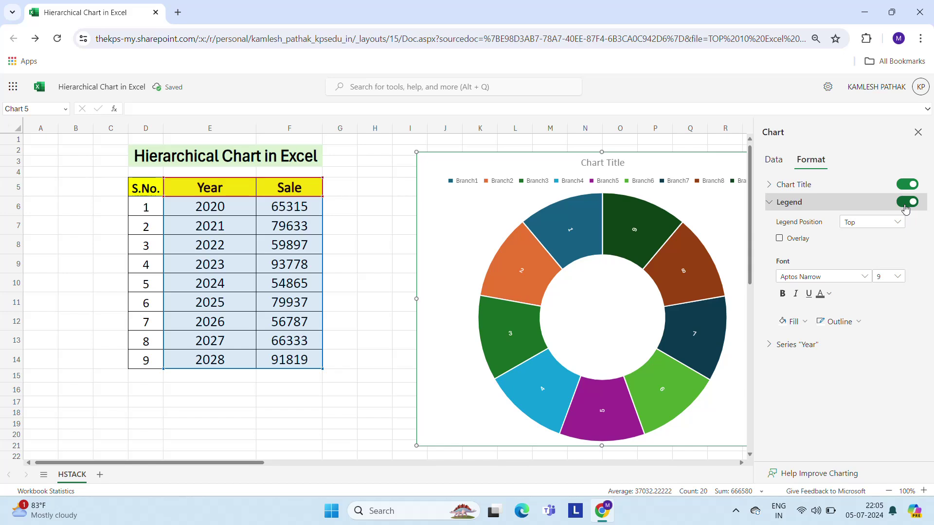
click(906, 203)
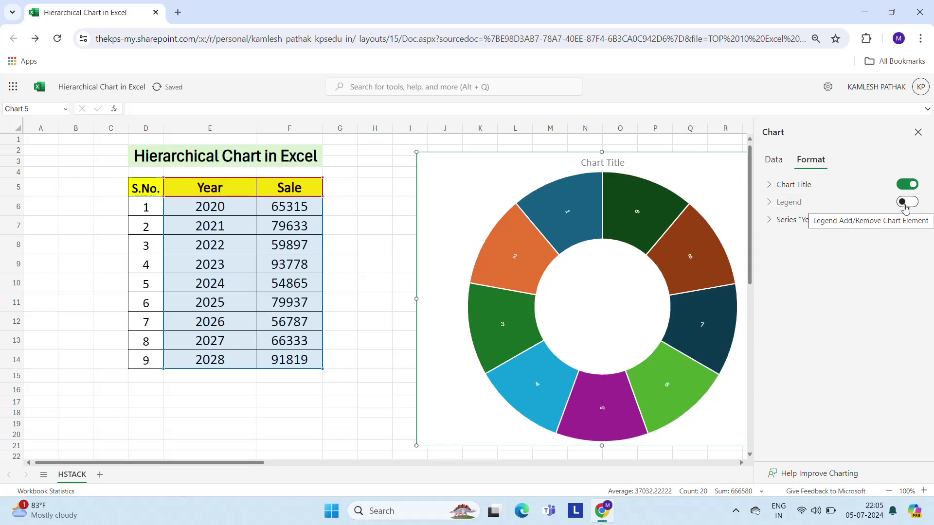
Add Year and Sale, in that order, as the sunburst chart's hierarchy categories.
click(774, 161)
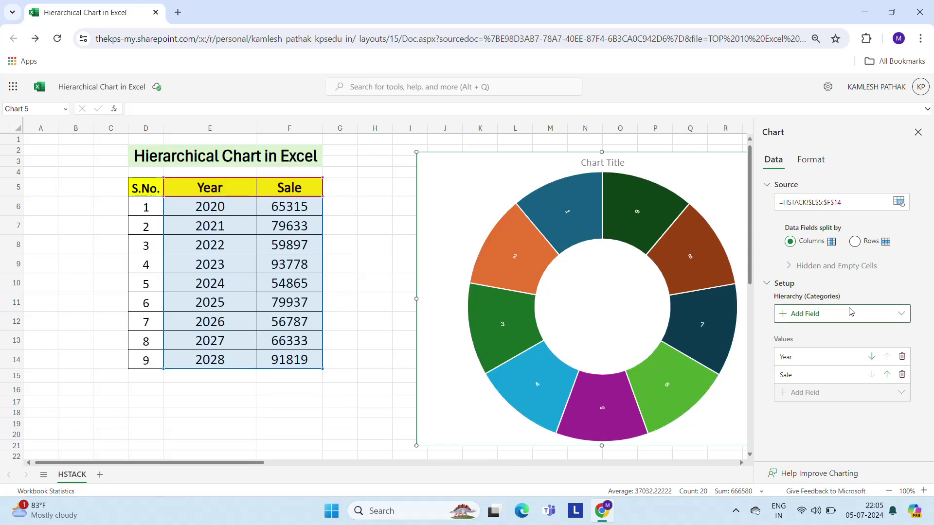
click(821, 315)
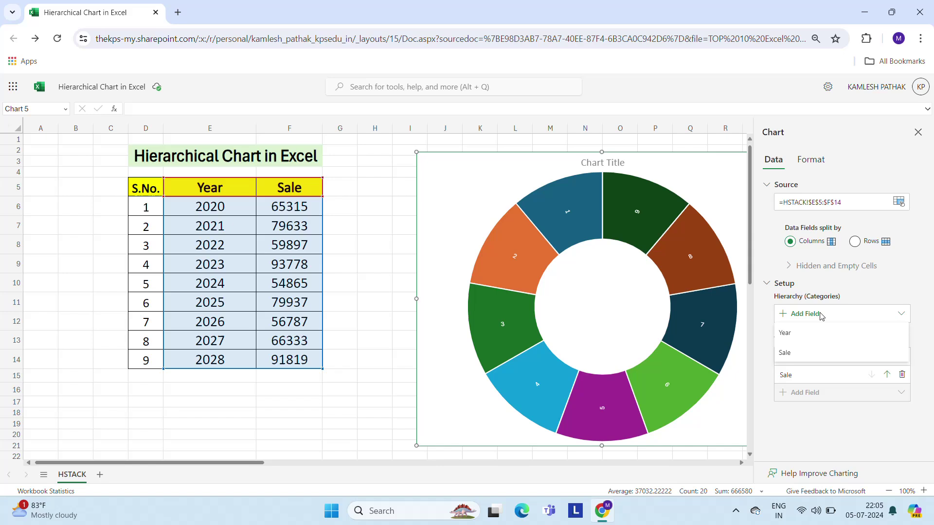
click(795, 333)
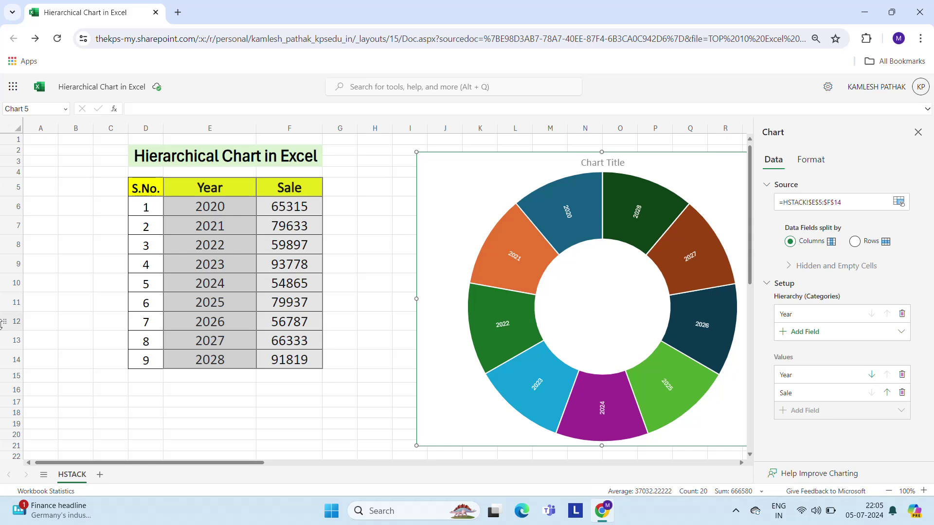
click(815, 338)
click(793, 356)
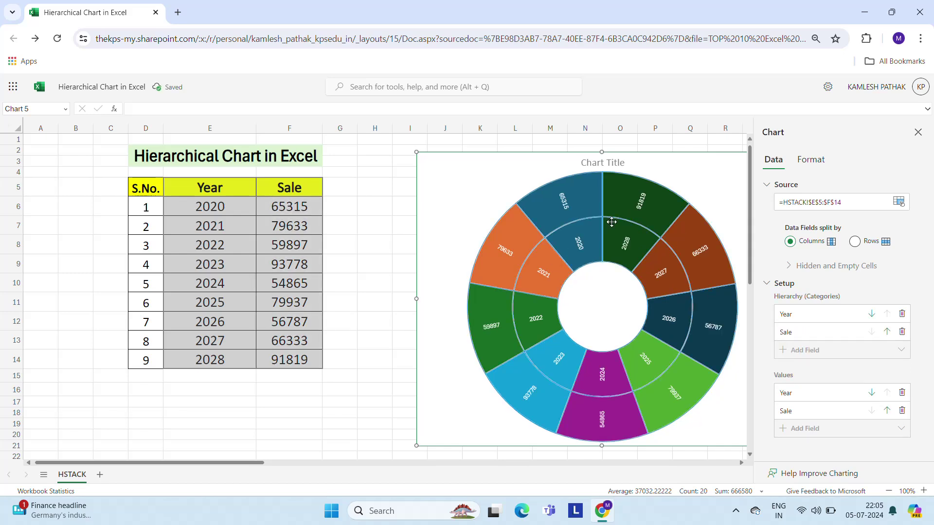
click(582, 245)
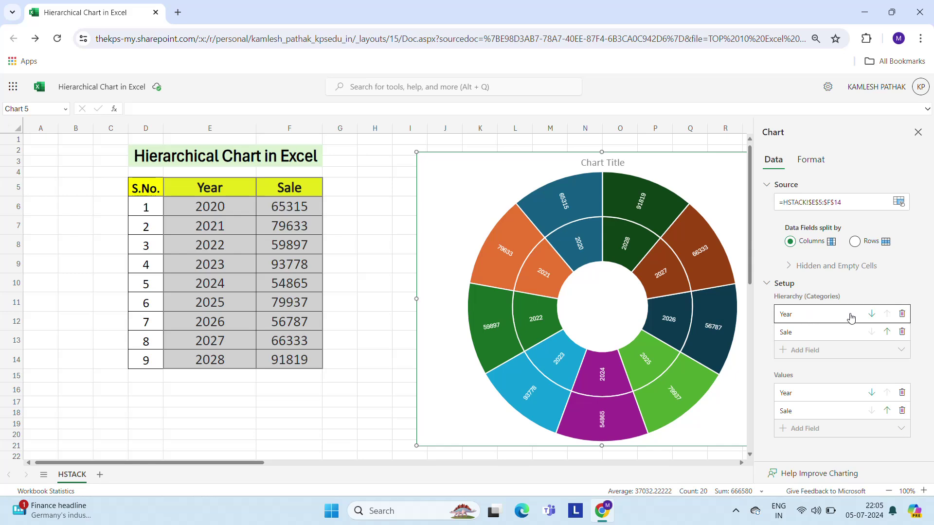
Remove both hierarchy categories from the sunburst chart and add them again with Sale first and Year second.
click(905, 317)
click(903, 314)
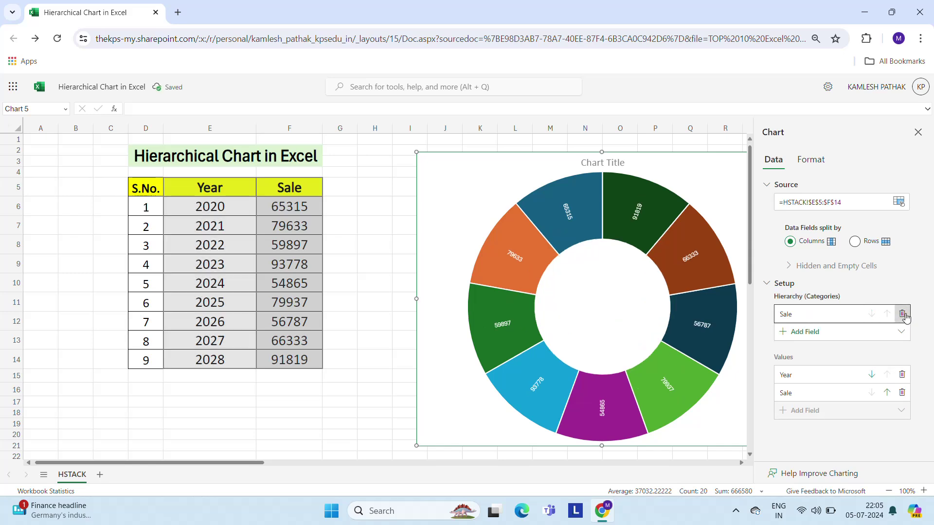
click(903, 315)
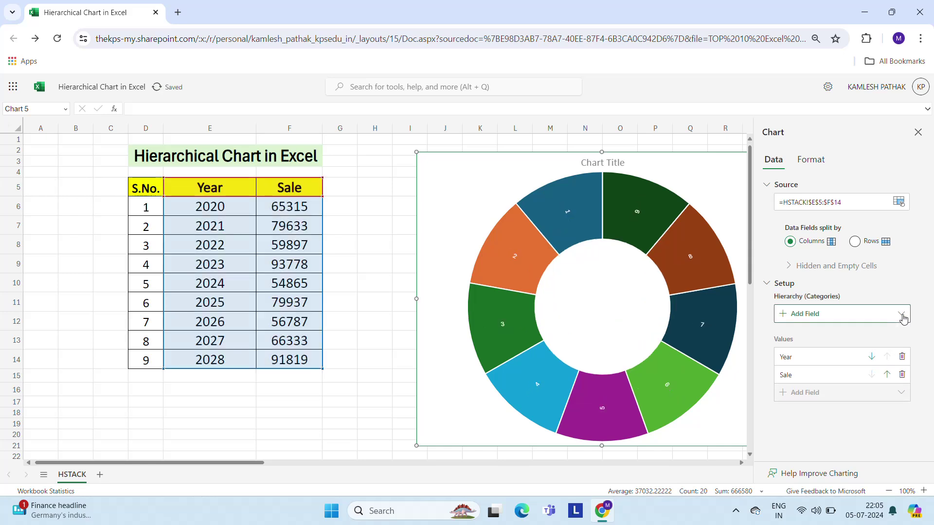
click(829, 313)
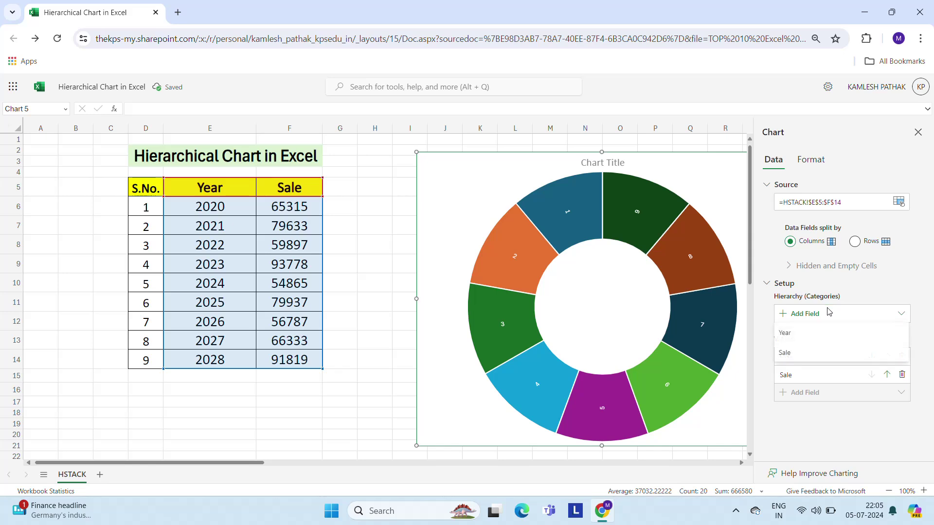
click(795, 354)
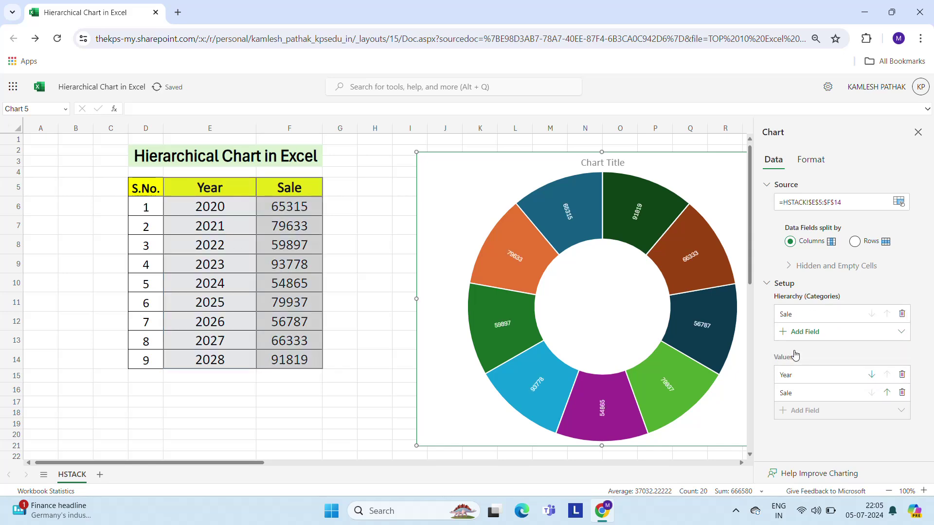
click(831, 334)
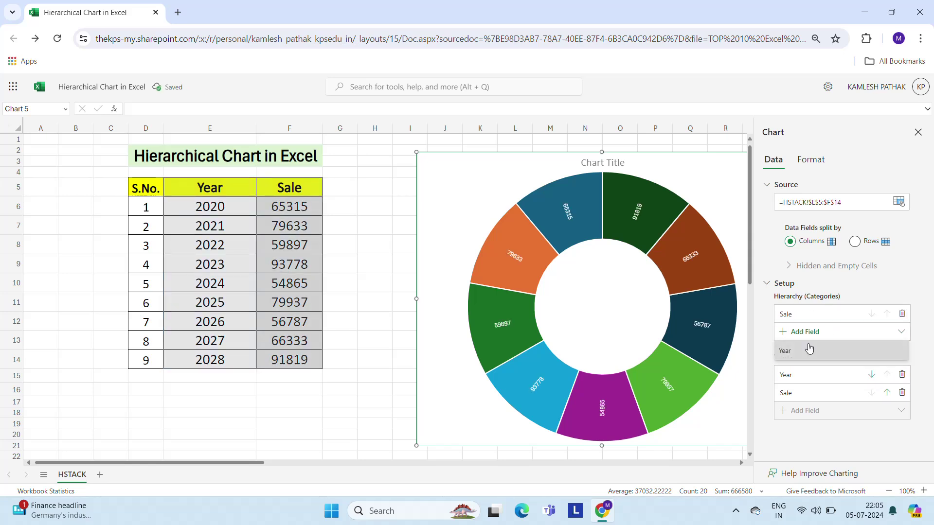
click(796, 354)
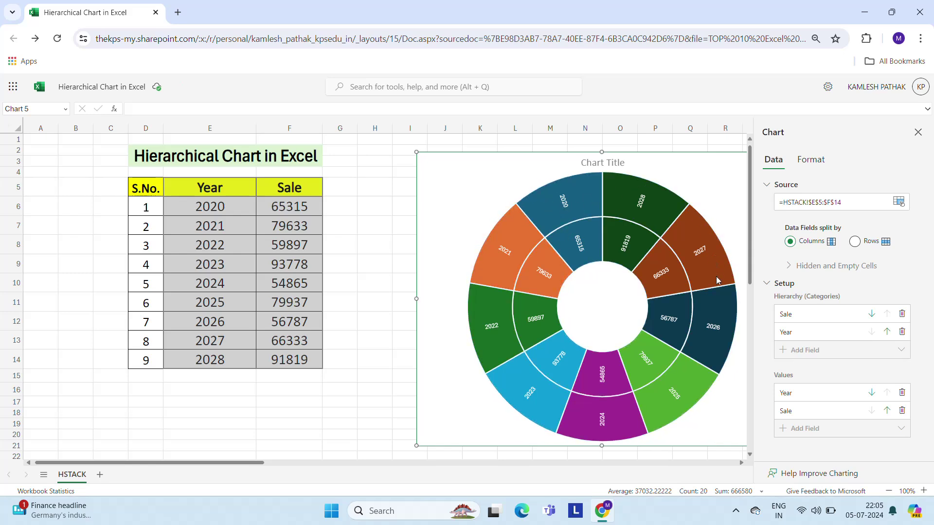
click(658, 210)
Swap the order of Year and Sale in the sunburst chart's values and restore it, twice.
click(872, 393)
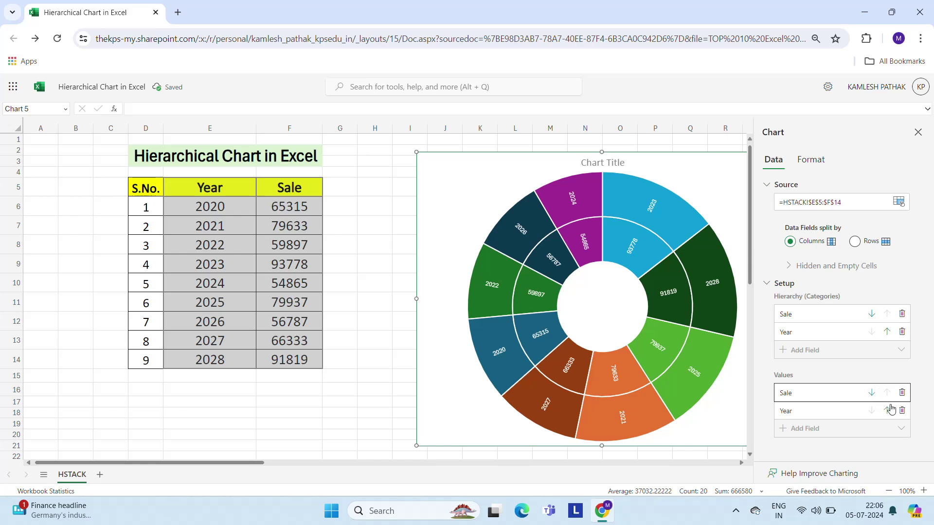
click(890, 410)
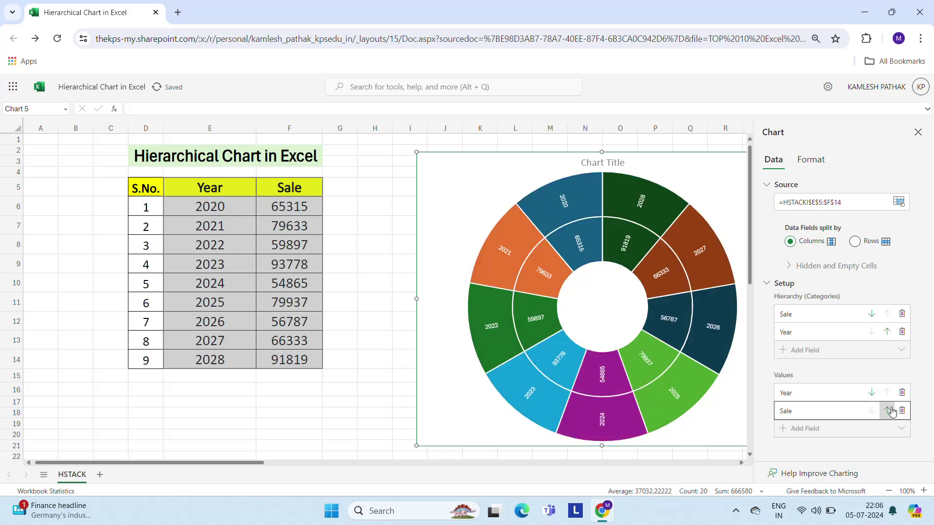
click(872, 393)
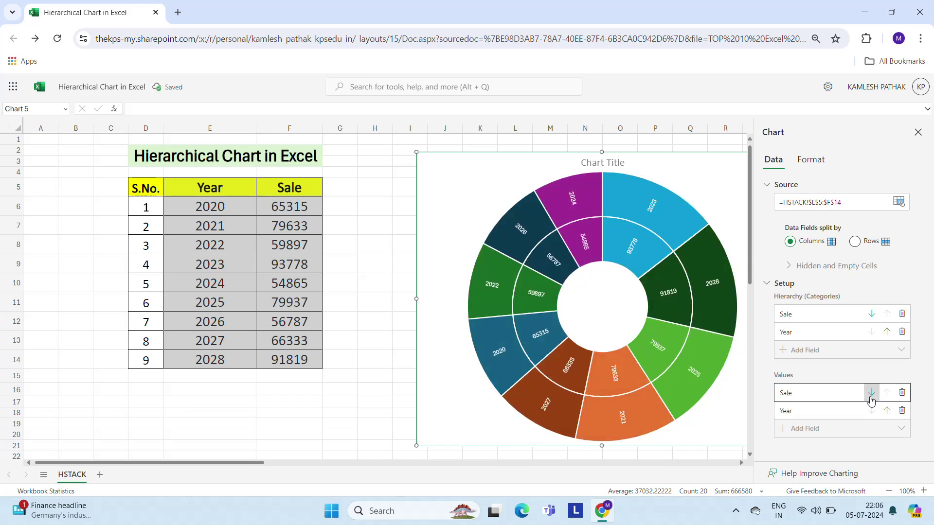
click(893, 411)
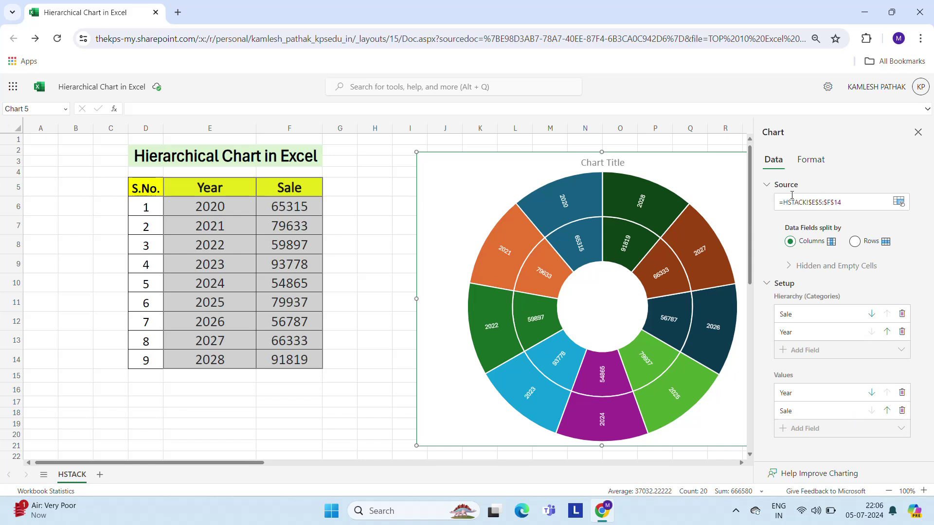
Show the sunburst chart's legend and let it overlay the chart.
click(813, 167)
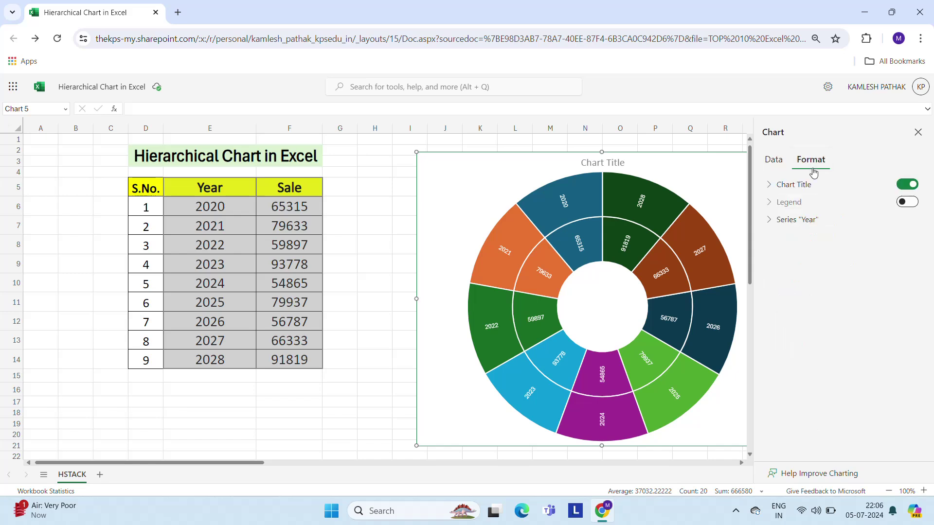
click(905, 203)
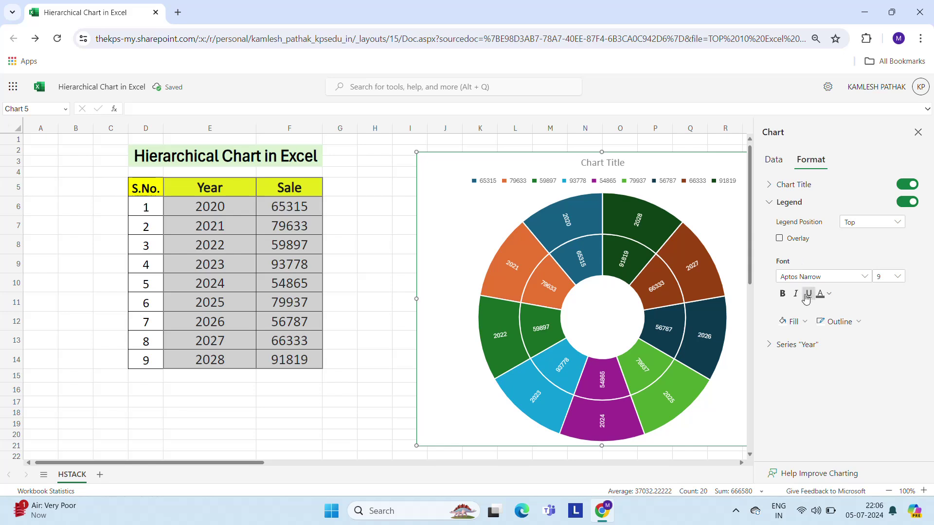
click(784, 240)
Try the legend positions Bottom, Left and Right, settle on Top Right, and give the legend a yellow fill.
click(864, 224)
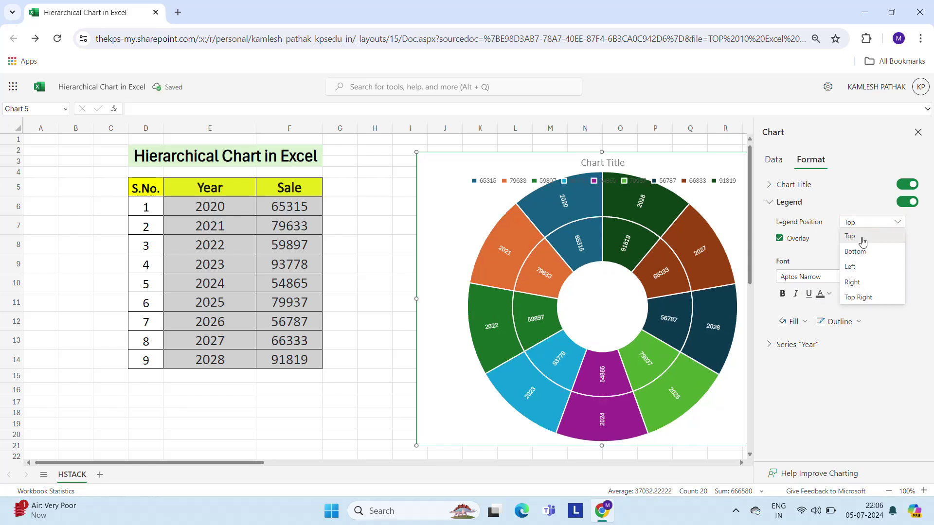
click(861, 252)
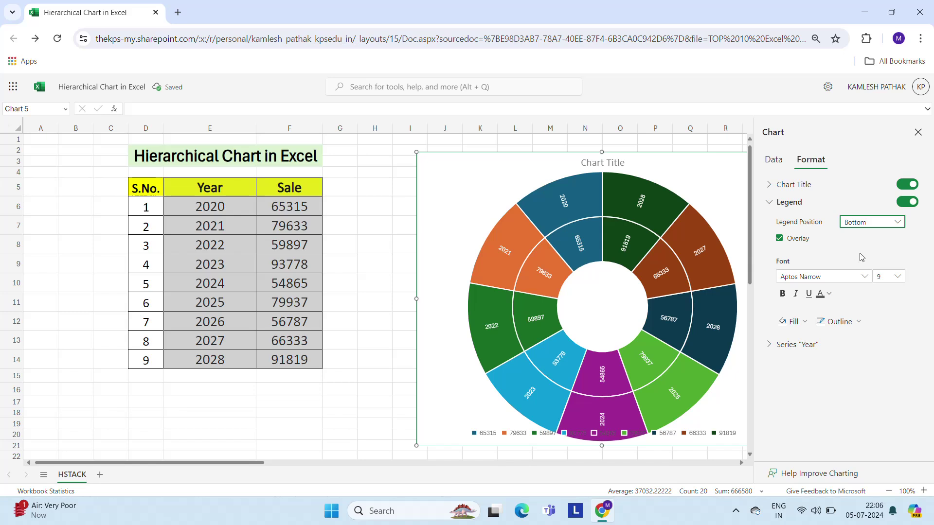
click(881, 230)
click(863, 268)
click(867, 227)
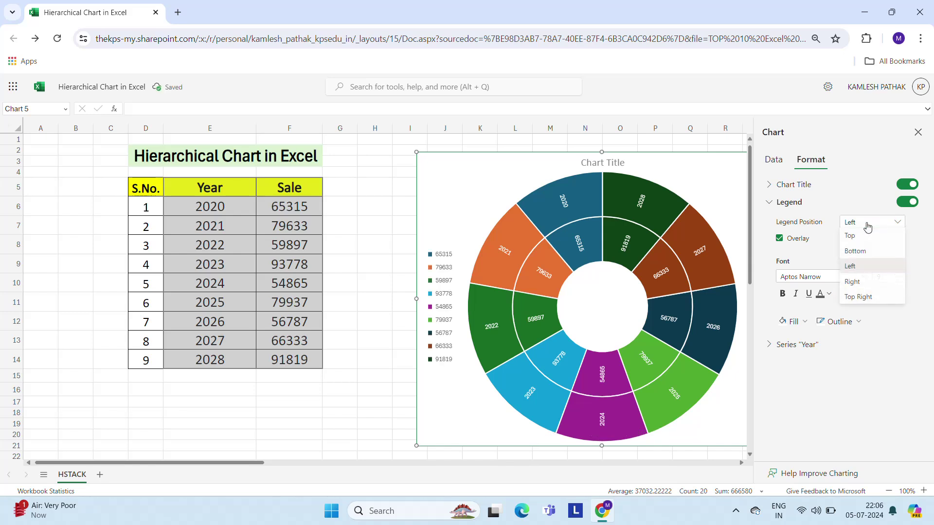
click(860, 282)
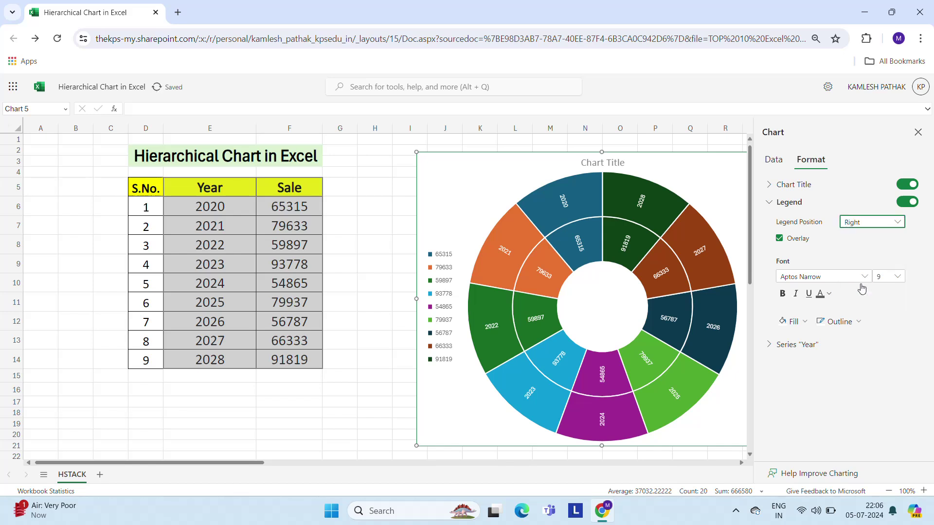
click(887, 228)
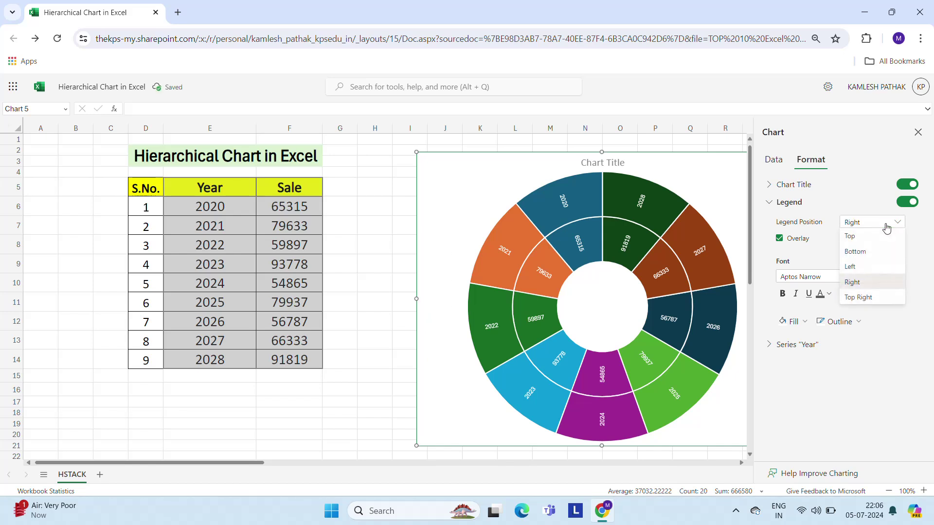
click(870, 300)
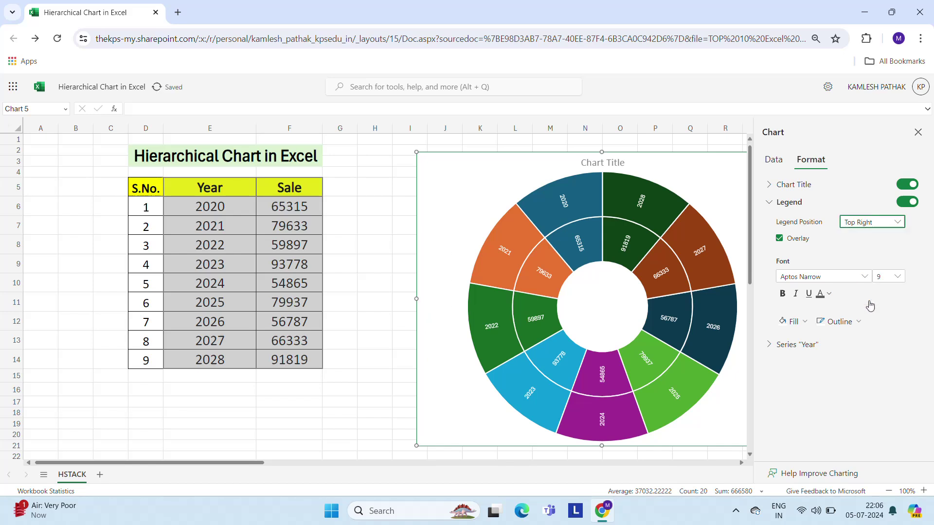
click(787, 325)
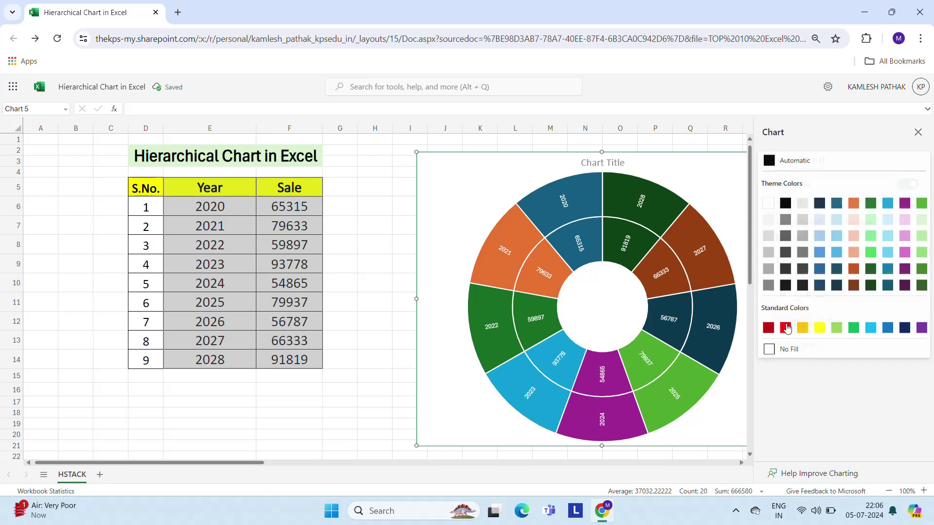
click(820, 328)
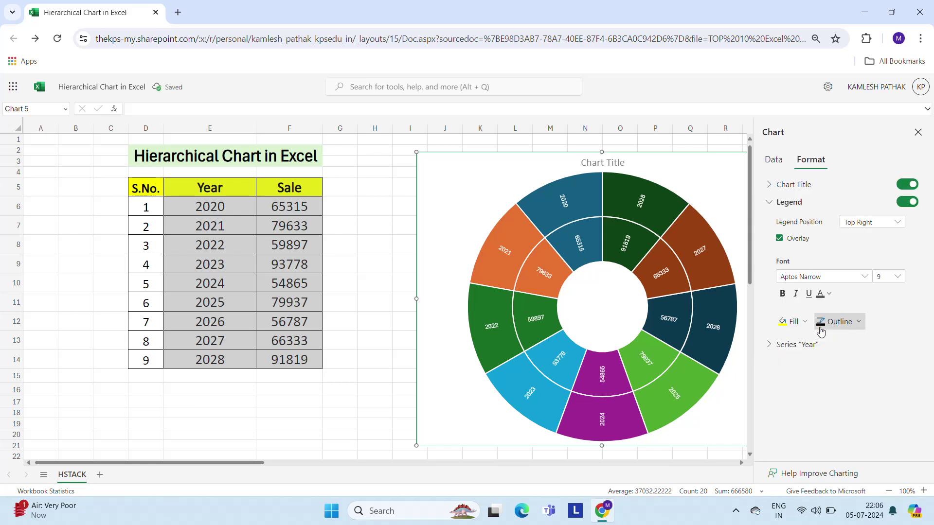
Fill the sunburst's Year series with orange, and replace it with the lightest green theme color.
click(808, 344)
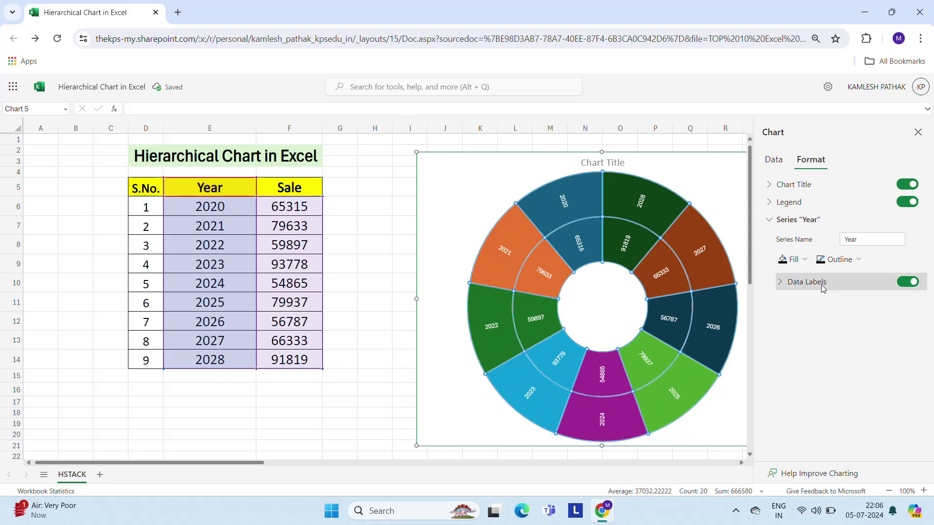
click(787, 268)
click(855, 321)
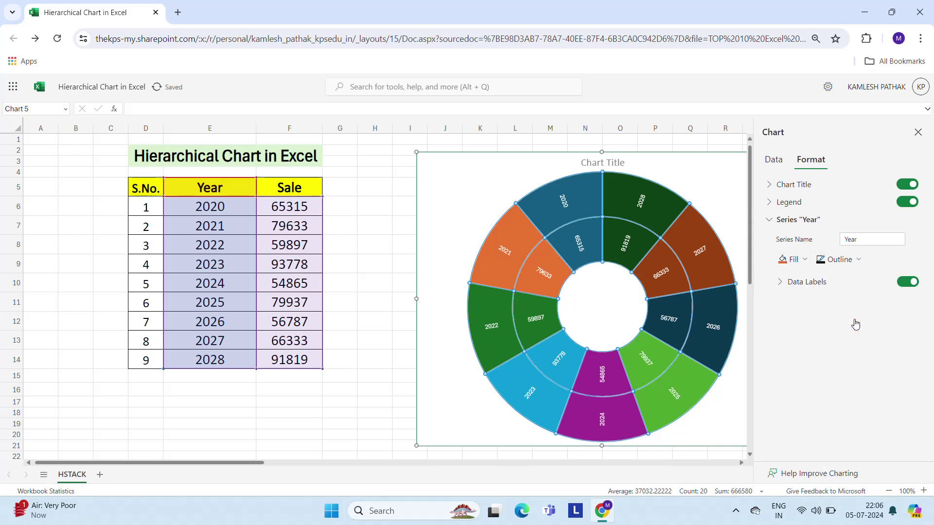
click(799, 261)
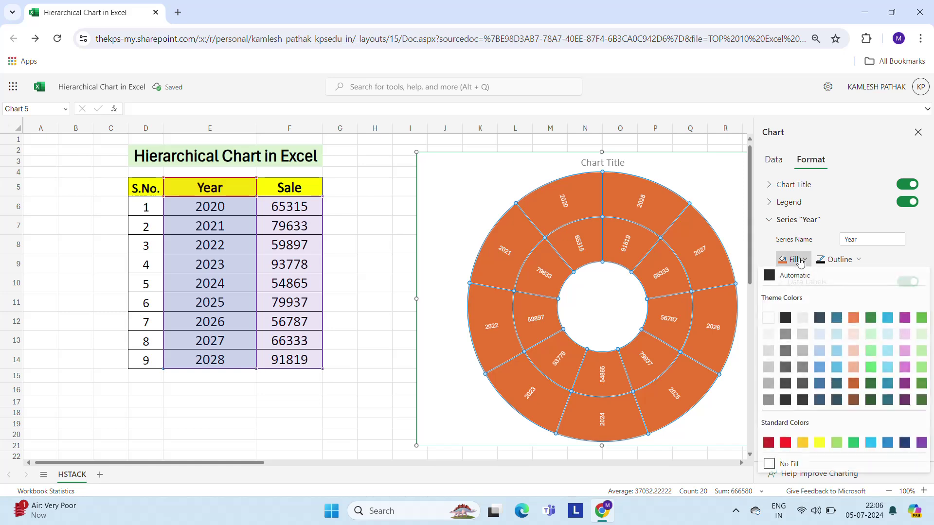
click(872, 336)
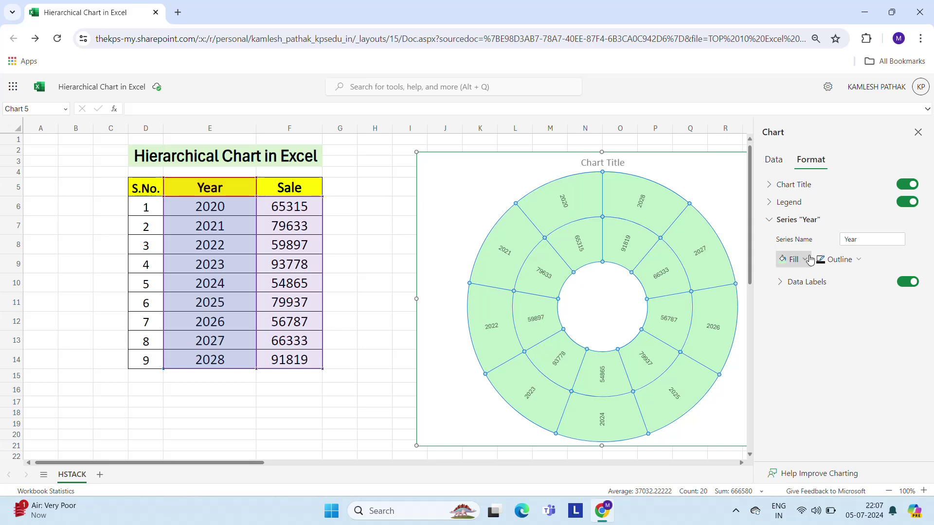
Try the Year series' data labels with the series name and without the category name, and have them contain category name and value.
click(806, 285)
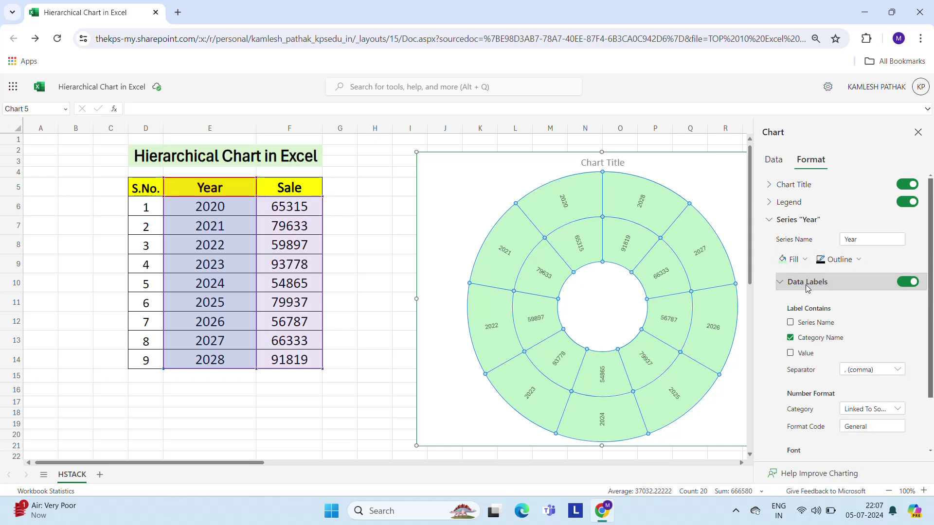
click(790, 323)
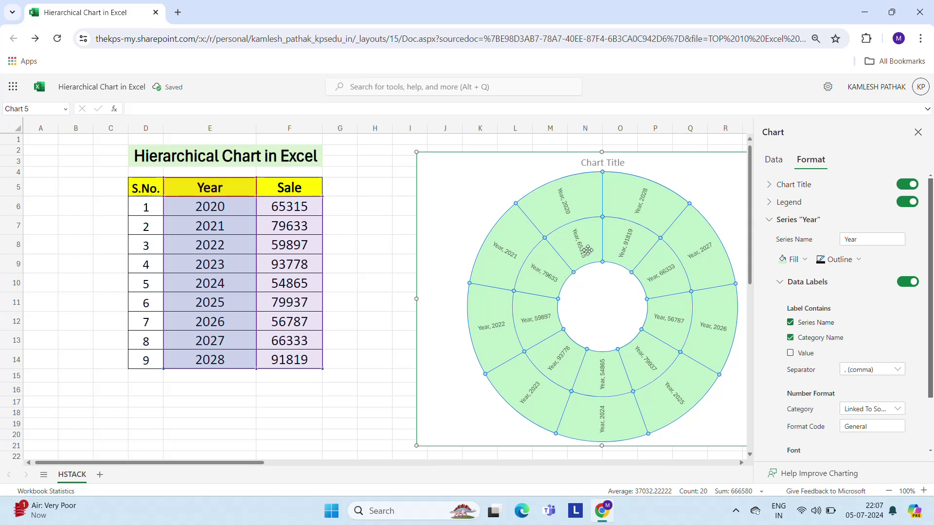
click(791, 323)
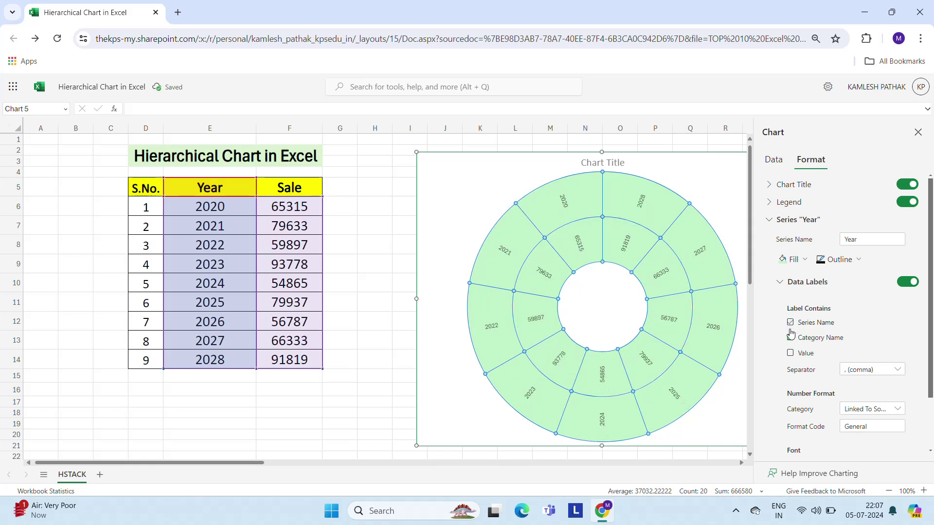
click(791, 338)
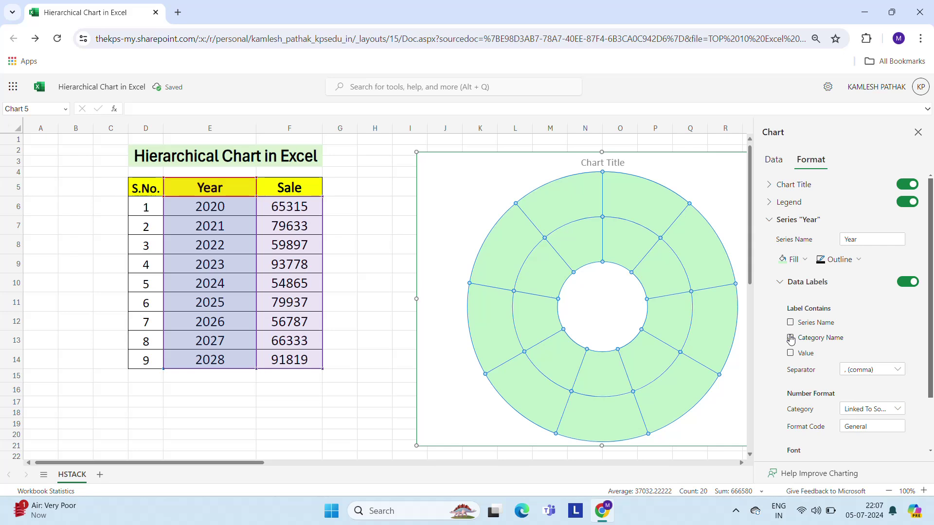
click(791, 338)
click(791, 353)
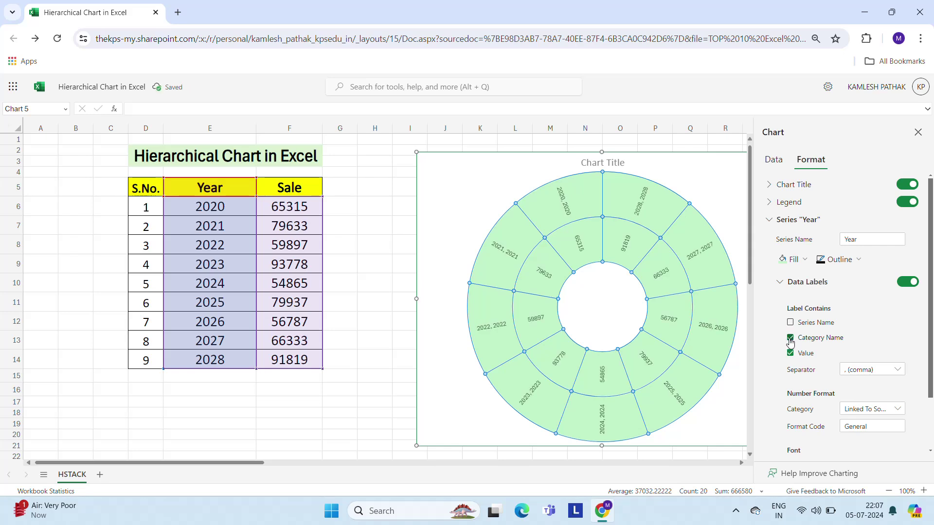
Try the data labels without the category name and with the series name, and restore category name and value.
click(790, 338)
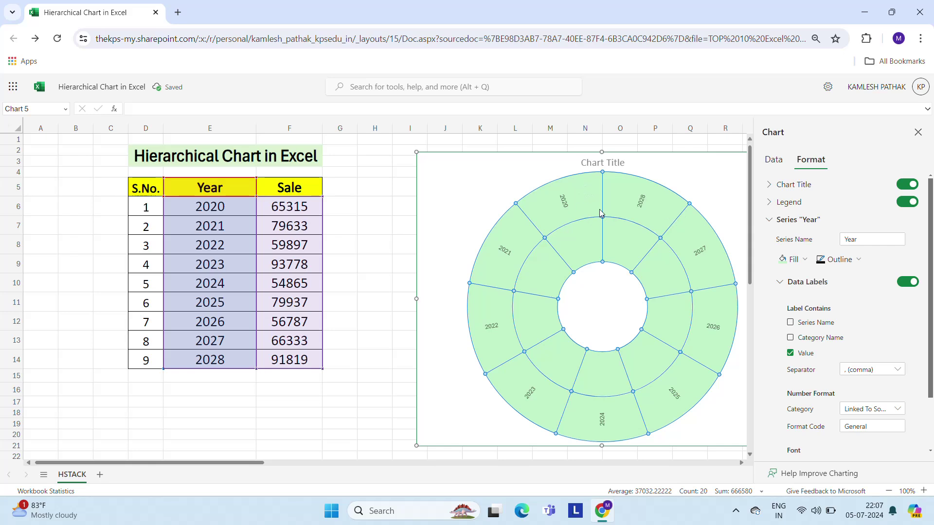
click(791, 323)
click(791, 324)
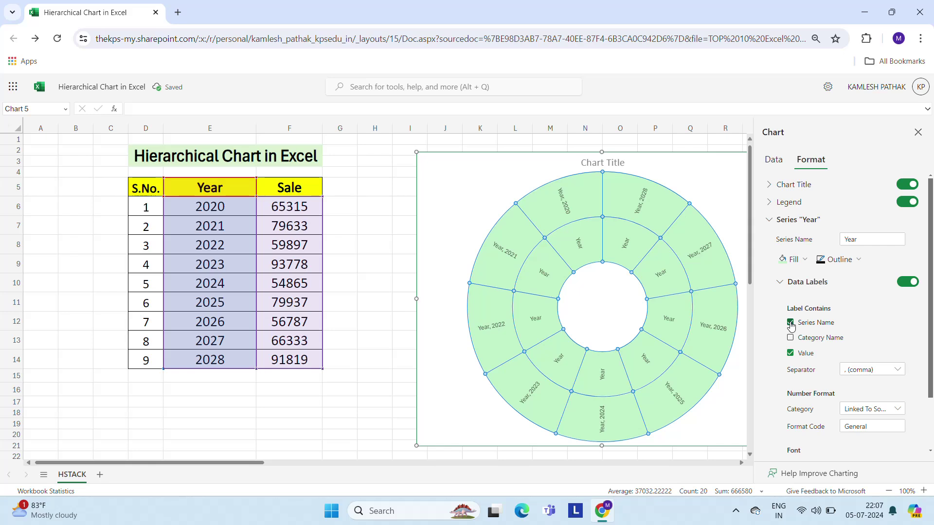
click(790, 323)
click(791, 339)
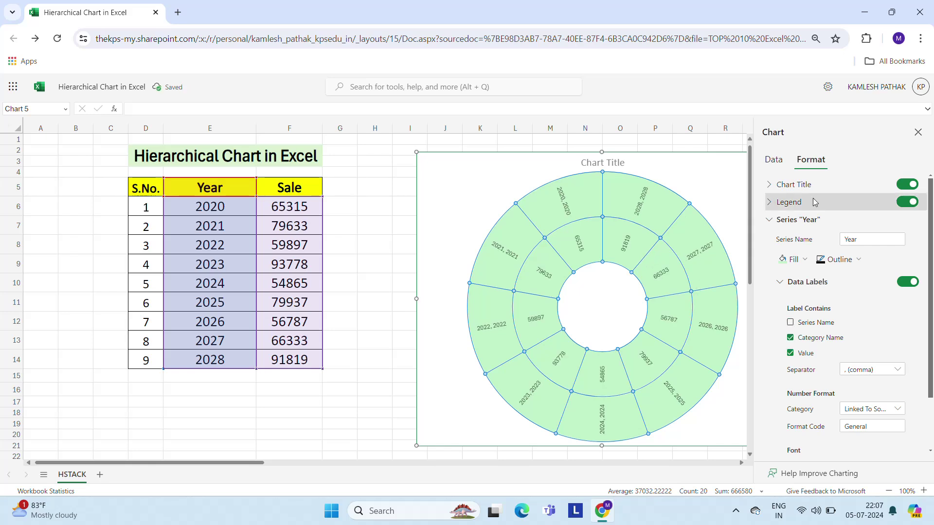
Remove Sale and Year from the sunburst chart's hierarchy categories.
click(773, 160)
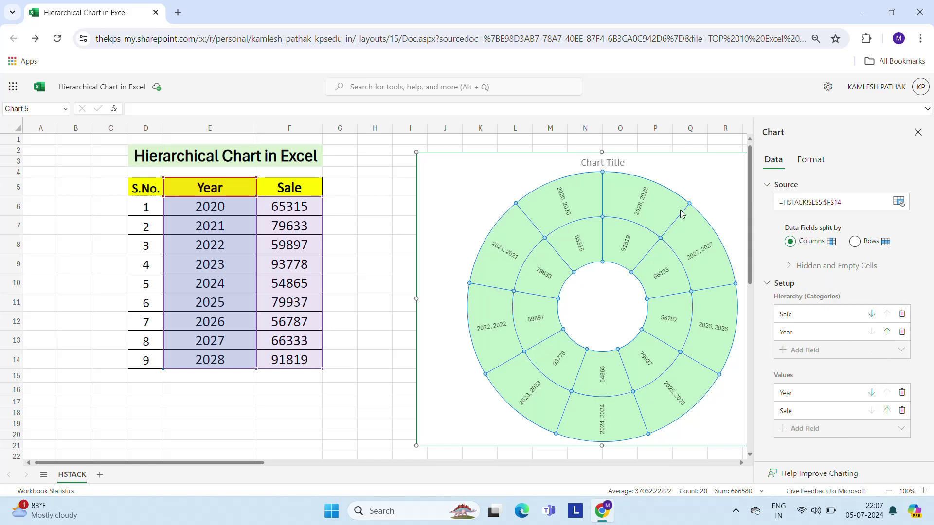
click(902, 314)
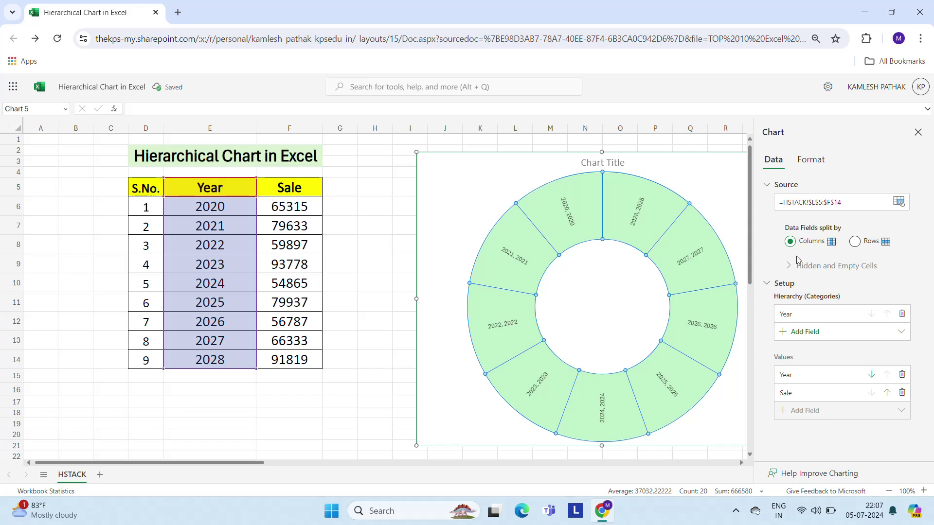
click(902, 314)
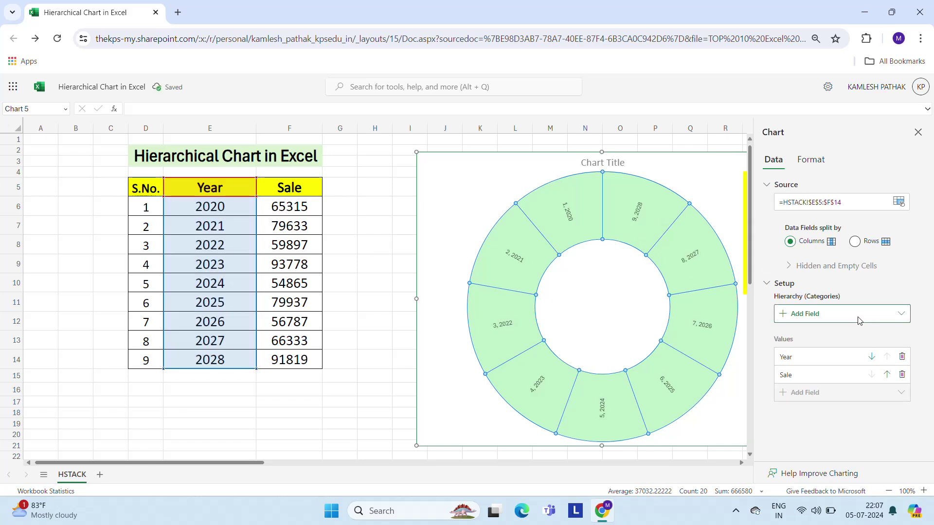
Exclude the category name and the value from the Year series' data labels.
click(816, 160)
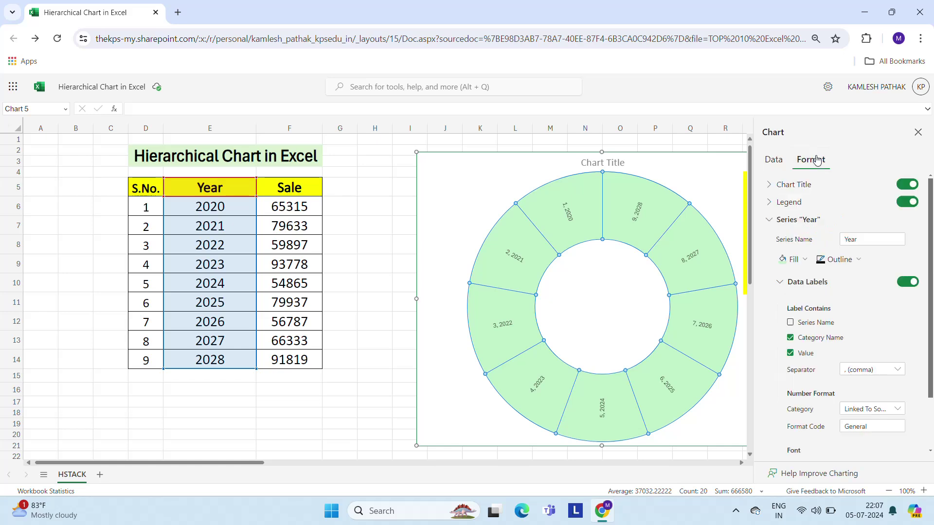
click(805, 339)
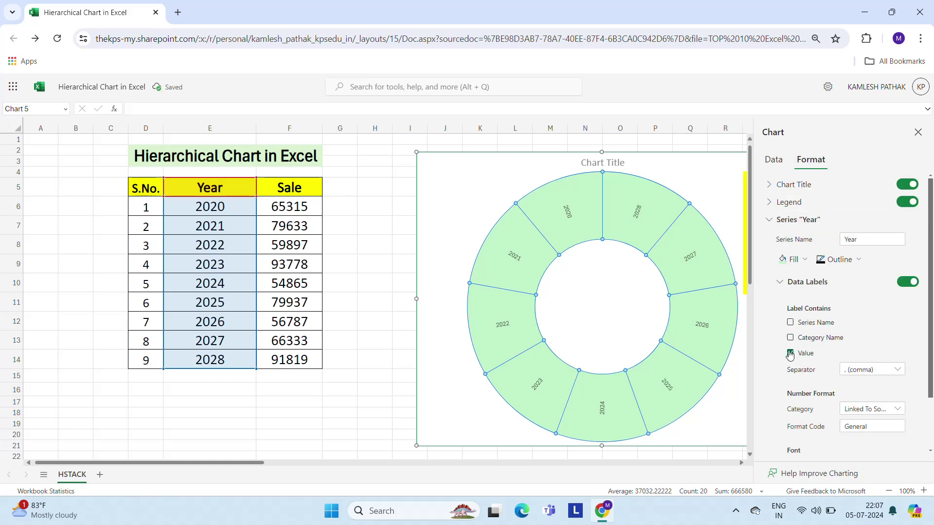
click(790, 354)
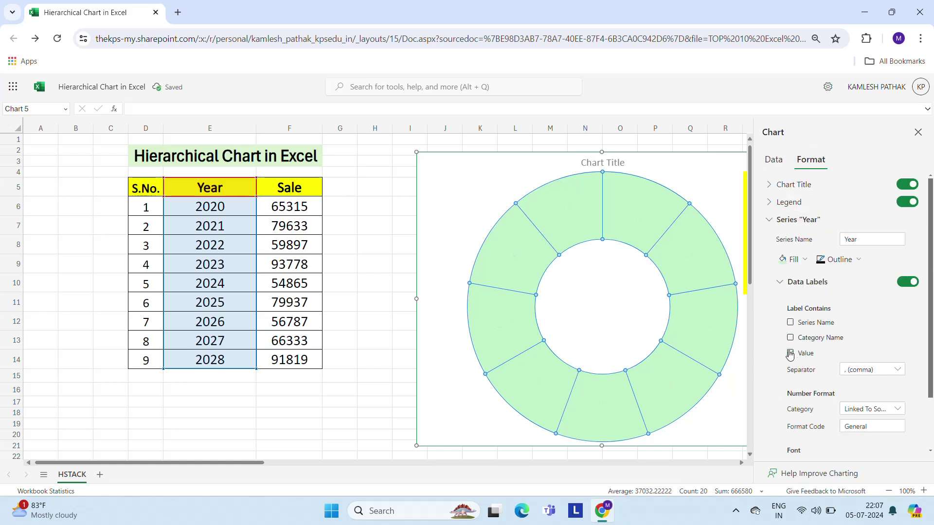
Add Sale and Year, in that order, as hierarchy categories, and swap the order of the two values and restore it.
click(773, 160)
click(819, 314)
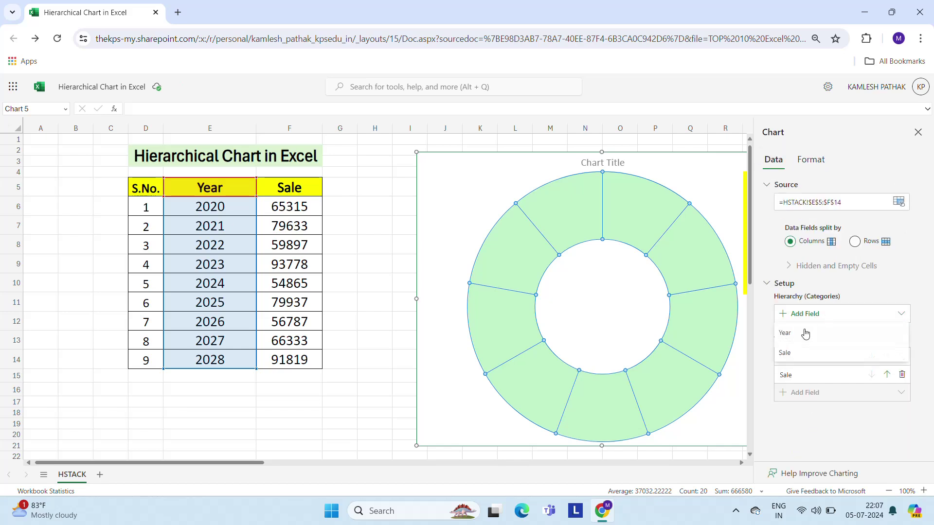
click(795, 354)
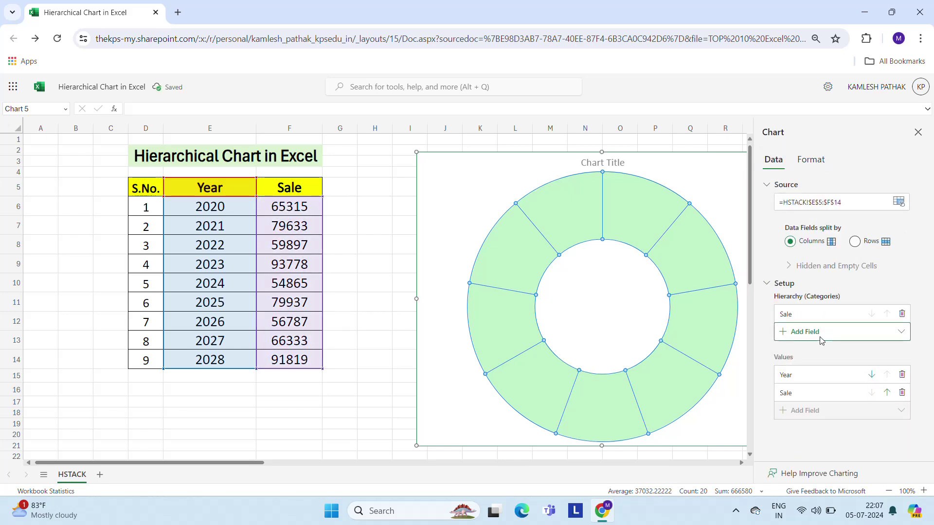
click(820, 340)
click(792, 352)
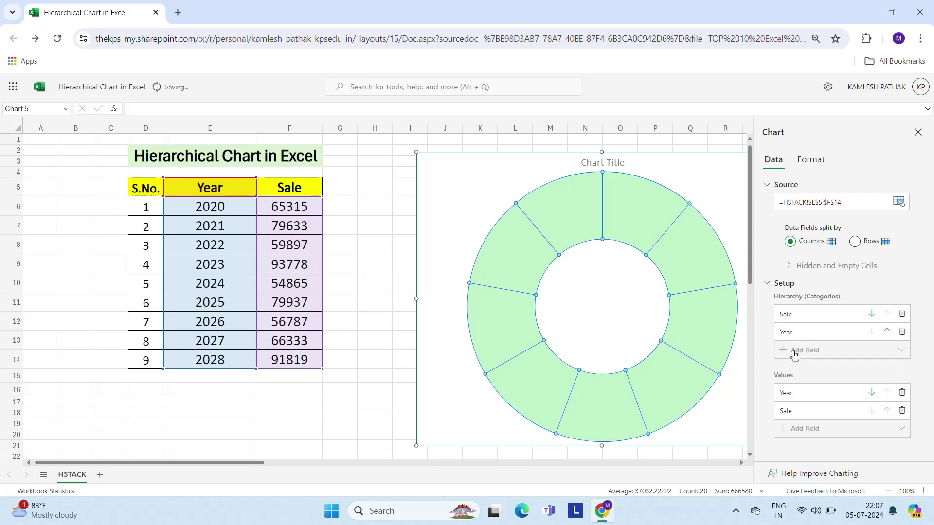
click(872, 393)
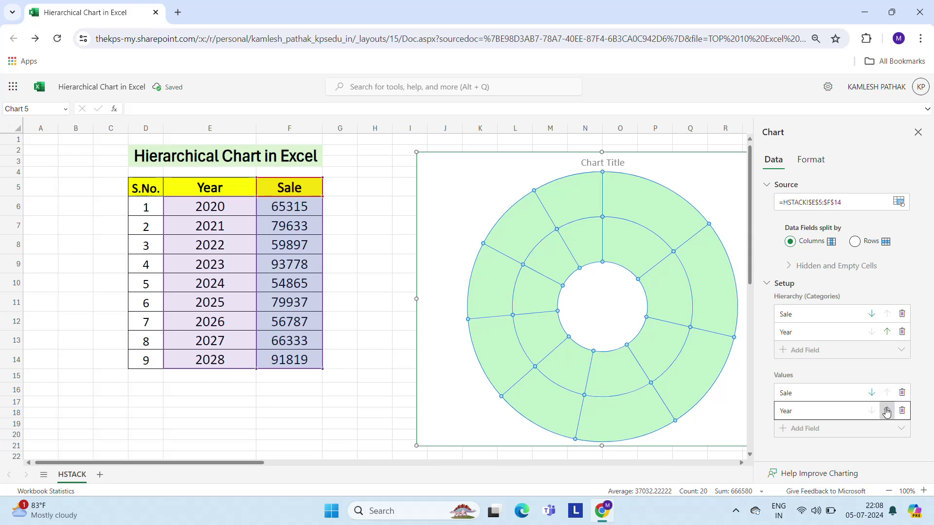
click(887, 411)
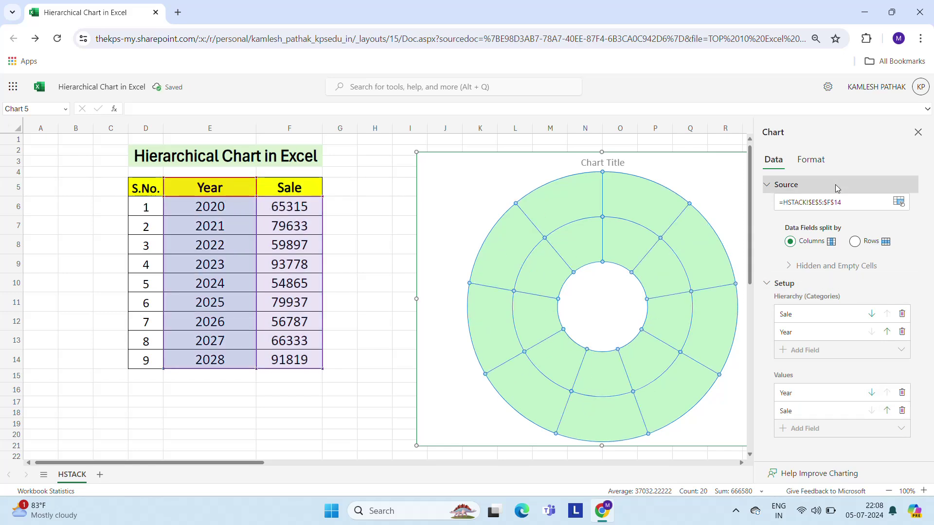
Set the Year series' data labels to contain the category name and value, without the series name.
click(810, 165)
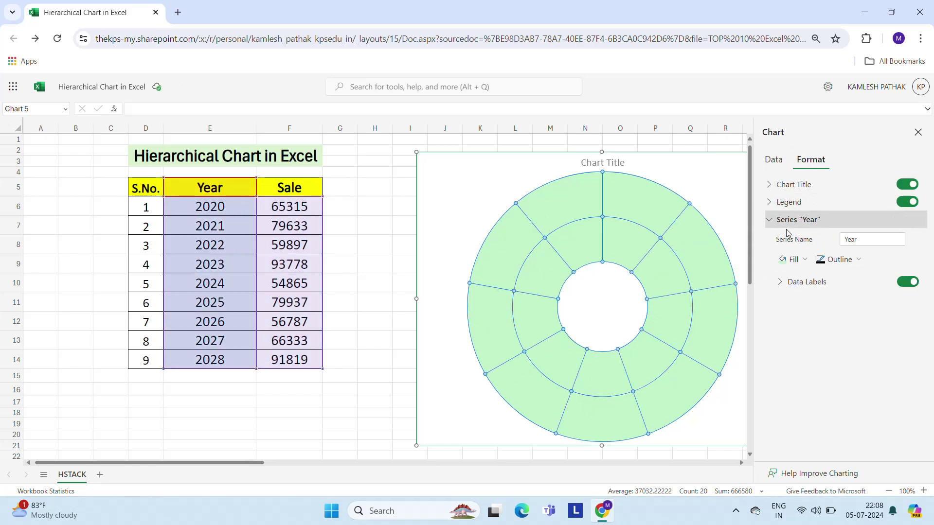
click(826, 284)
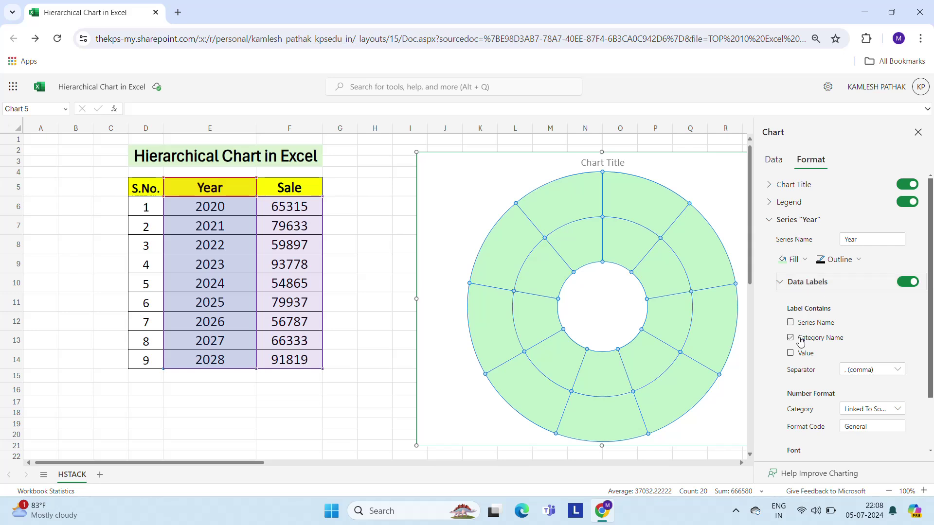
click(790, 353)
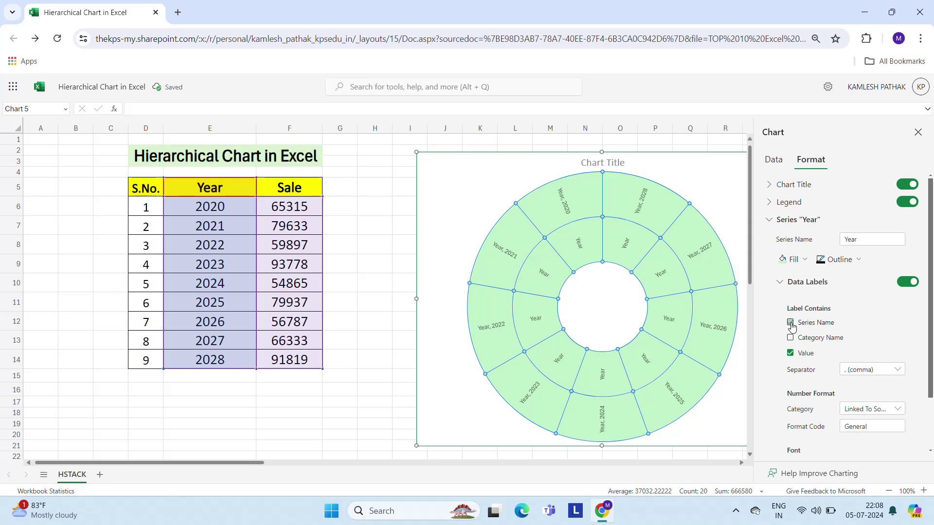
click(790, 322)
click(791, 337)
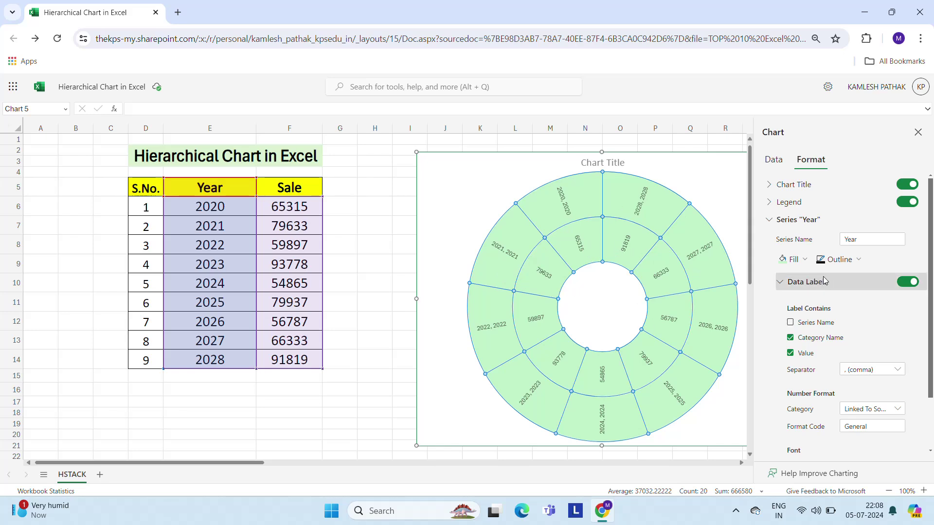
Hide the sunburst chart's title and show it again, and close the chart settings and deselect the chart.
click(908, 185)
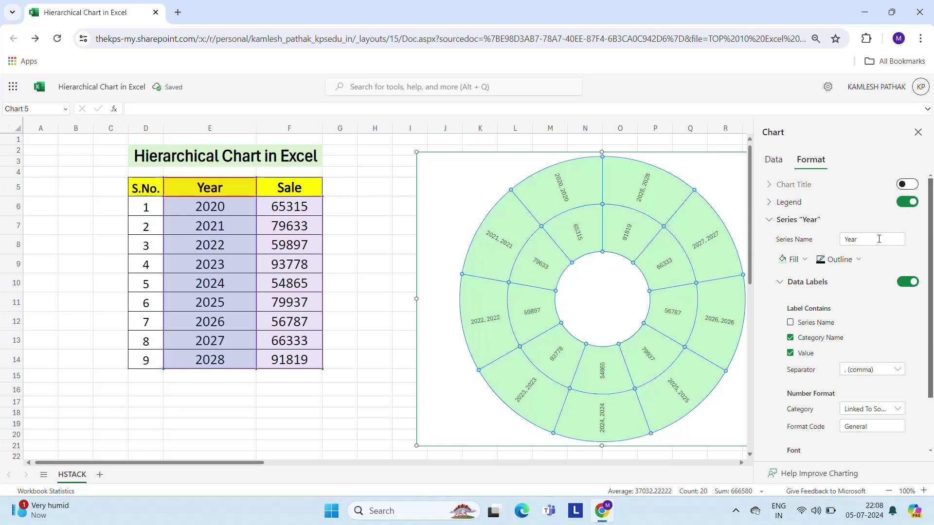
click(908, 184)
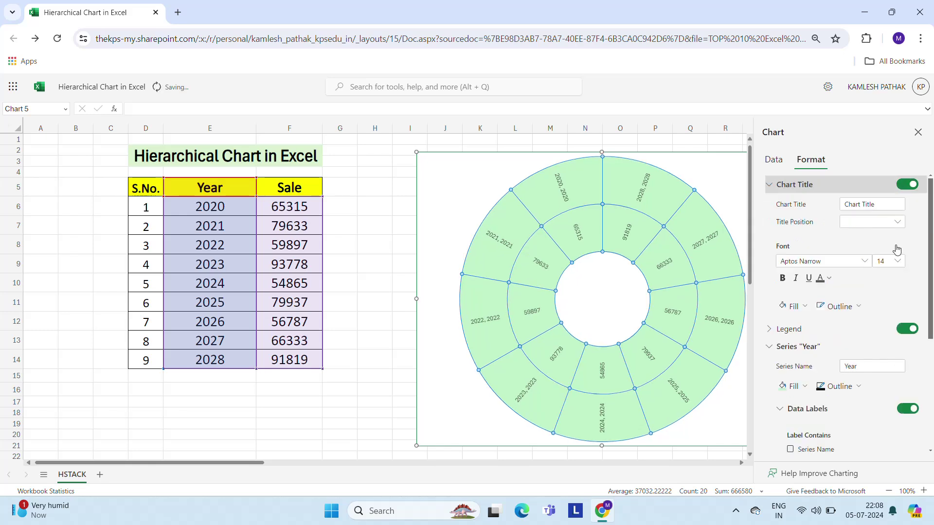
drag(930, 304, 930, 412)
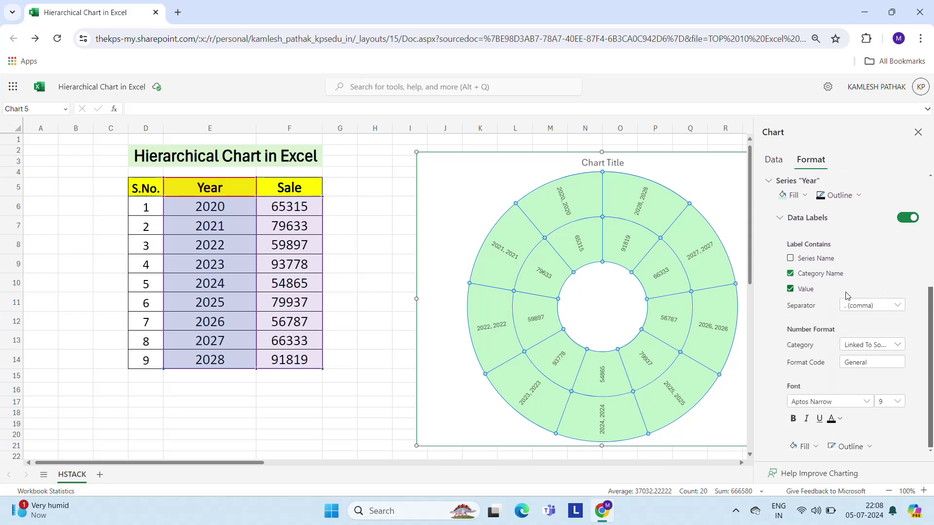
click(918, 133)
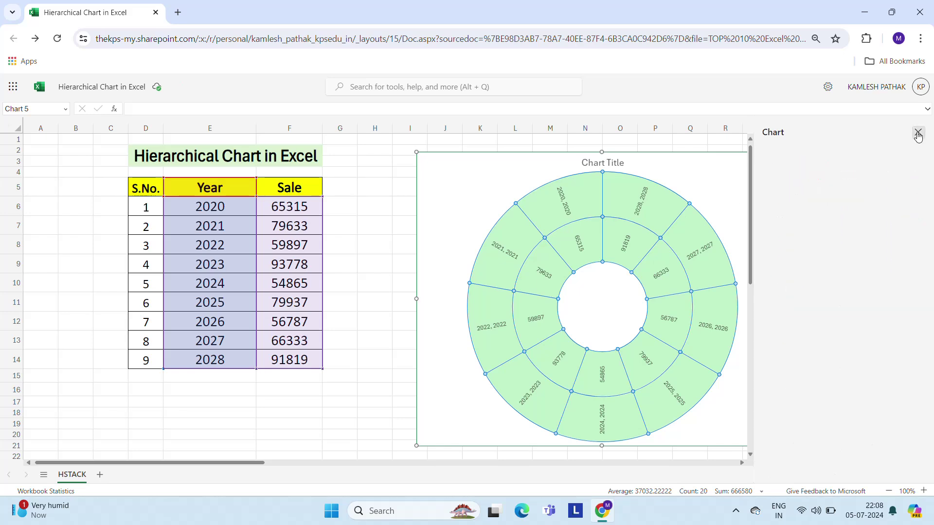
click(380, 244)
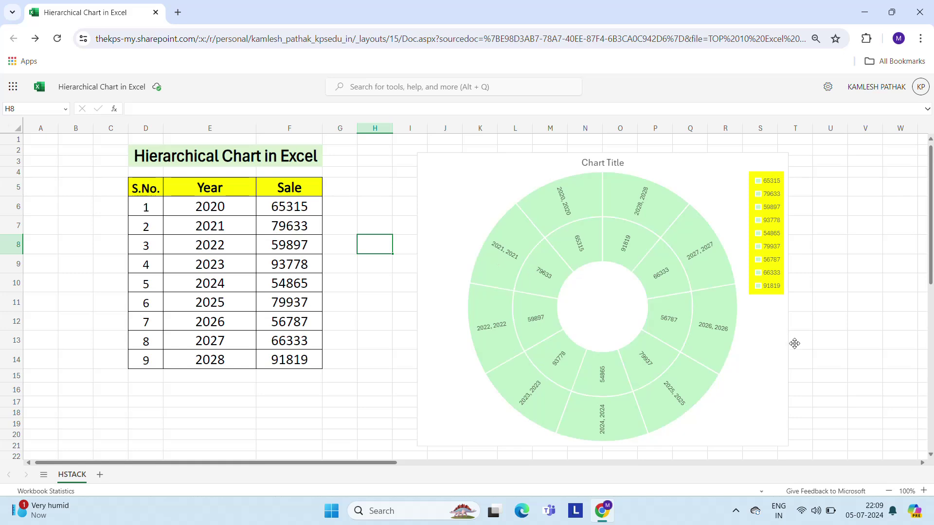
click(735, 511)
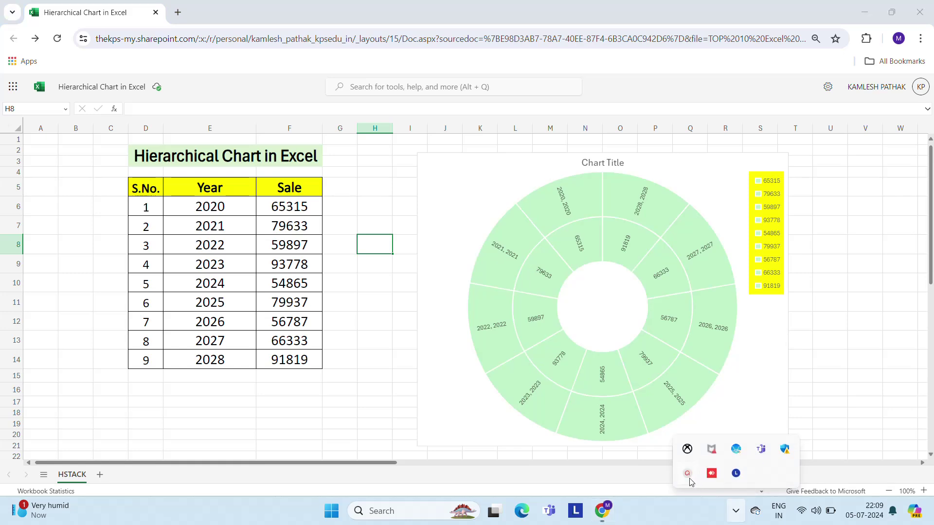